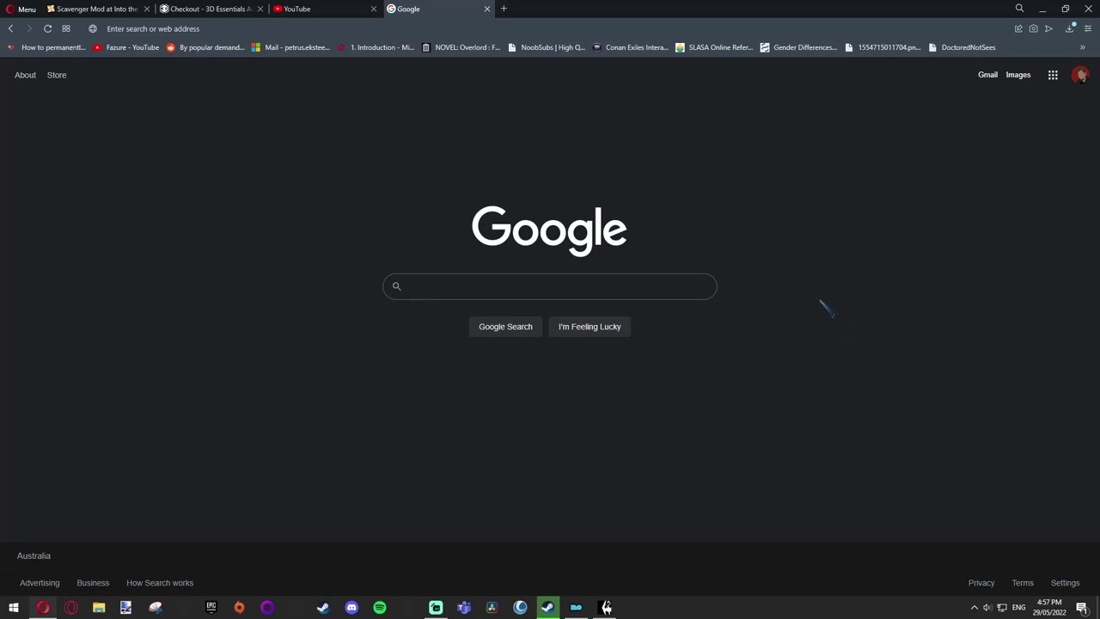
Focus Opera's address bar on the Google tab to show the recent searches list.
{"action": "left_click", "coordinate": [590, 26]}
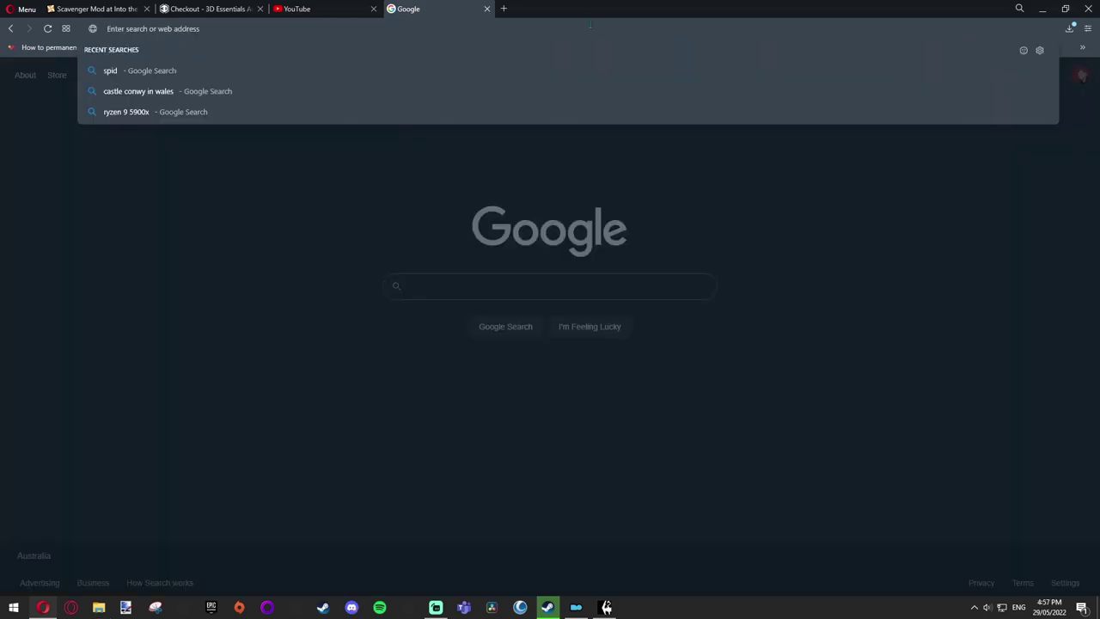
Search 'blade and sorcery nexus' and open the Shatterblade U10 mod page on Nexus Mods.
{"action": "type", "text": "blade a"}
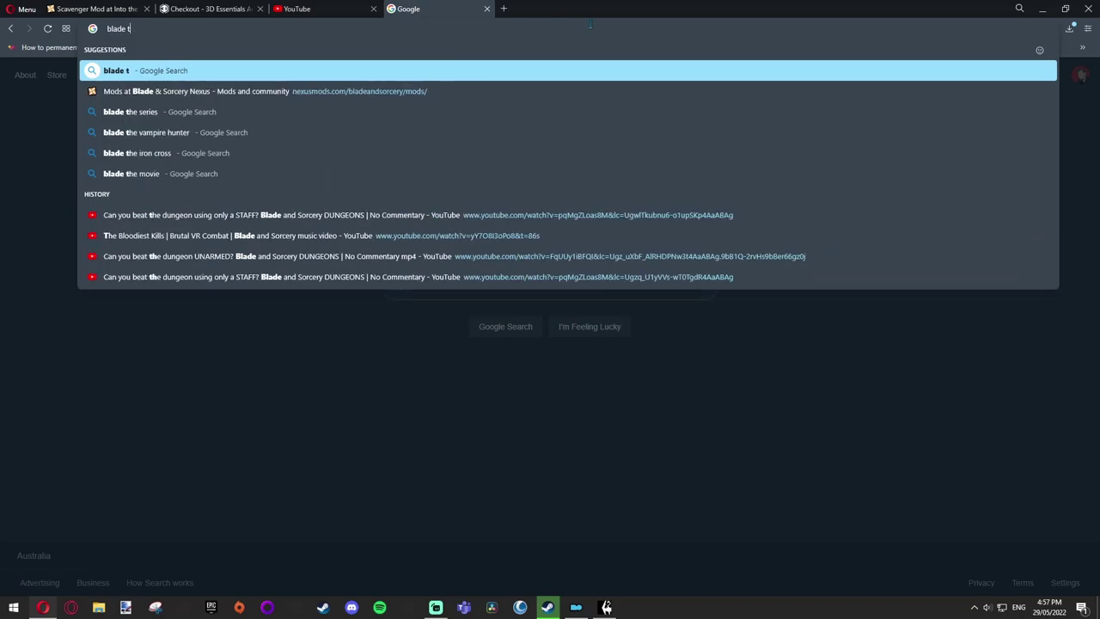
{"action": "type", "text": "nd sorcery nexus"}
{"action": "key", "text": "Return"}
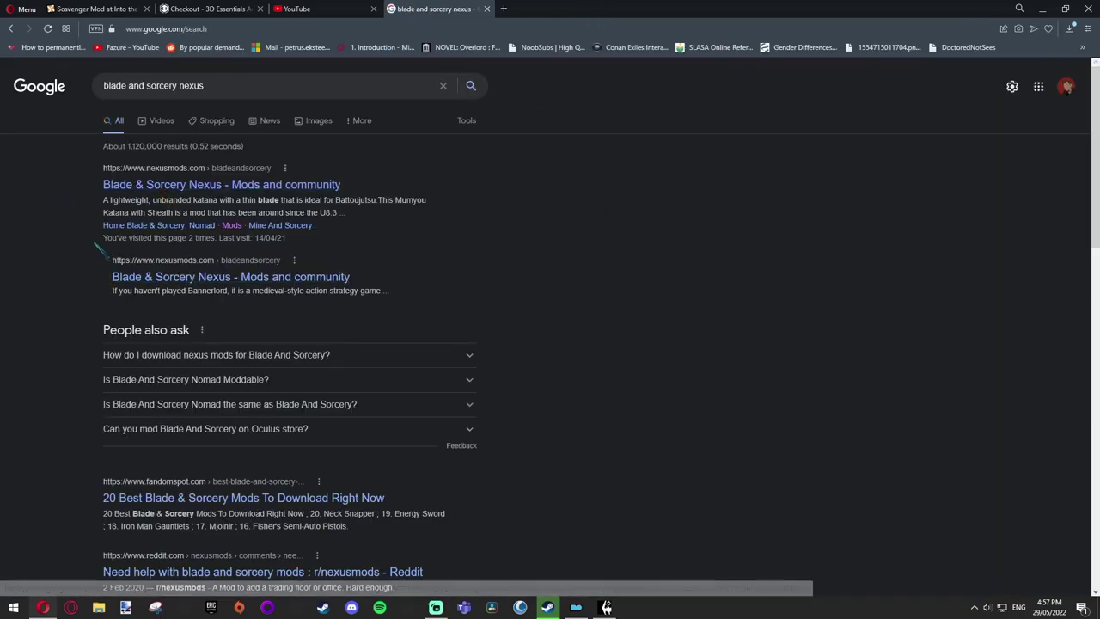
{"action": "left_click", "coordinate": [206, 185]}
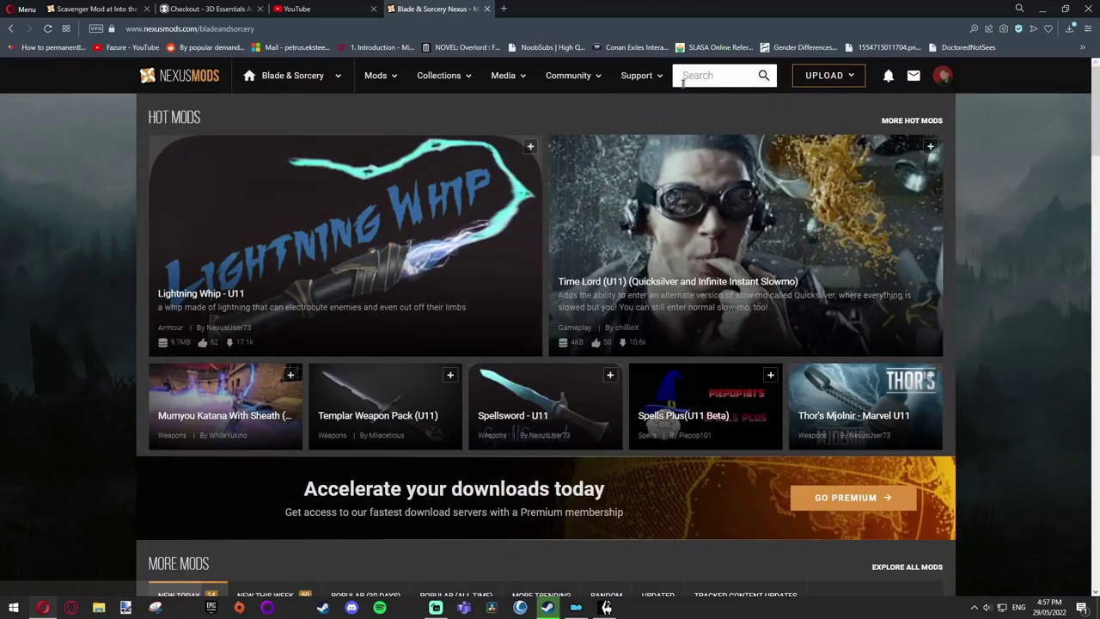
{"action": "left_click", "coordinate": [687, 79]}
{"action": "type", "text": "shatterblade"}
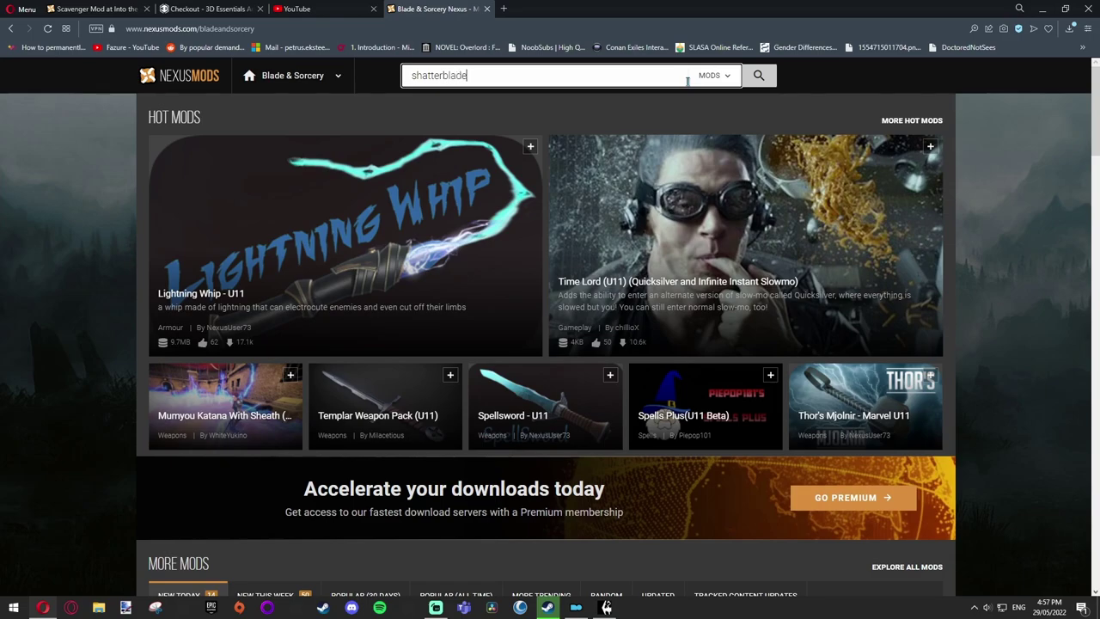
{"action": "left_click", "coordinate": [534, 146]}
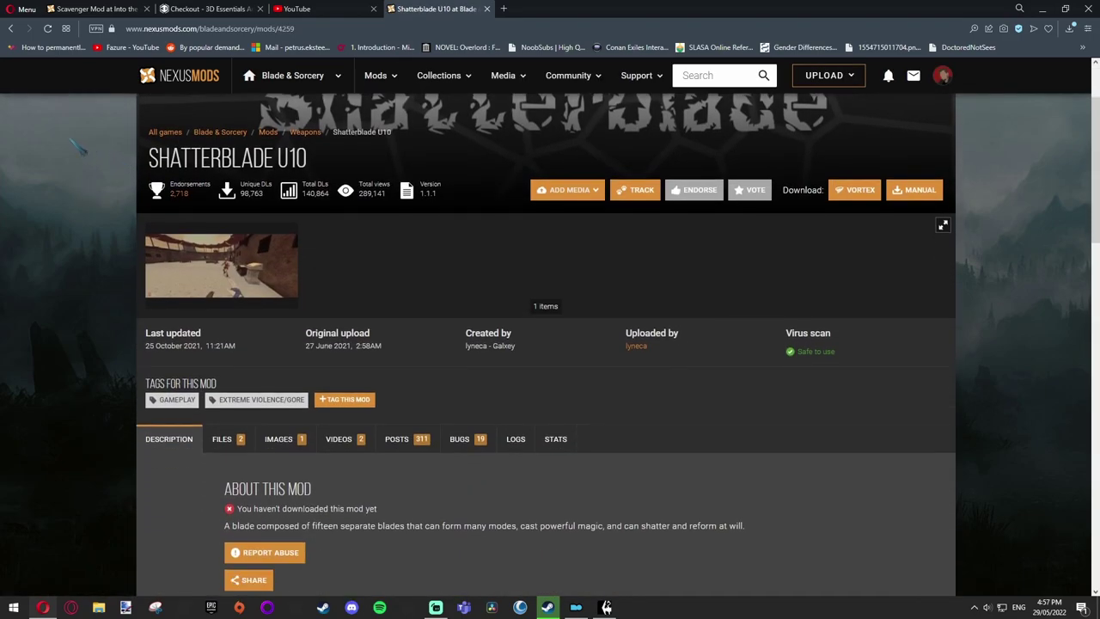
Go from the mod page to the uploader's profile and follow their Discord invite link.
{"action": "left_click_drag", "start_coordinate": [338, 154], "coordinate": [146, 156]}
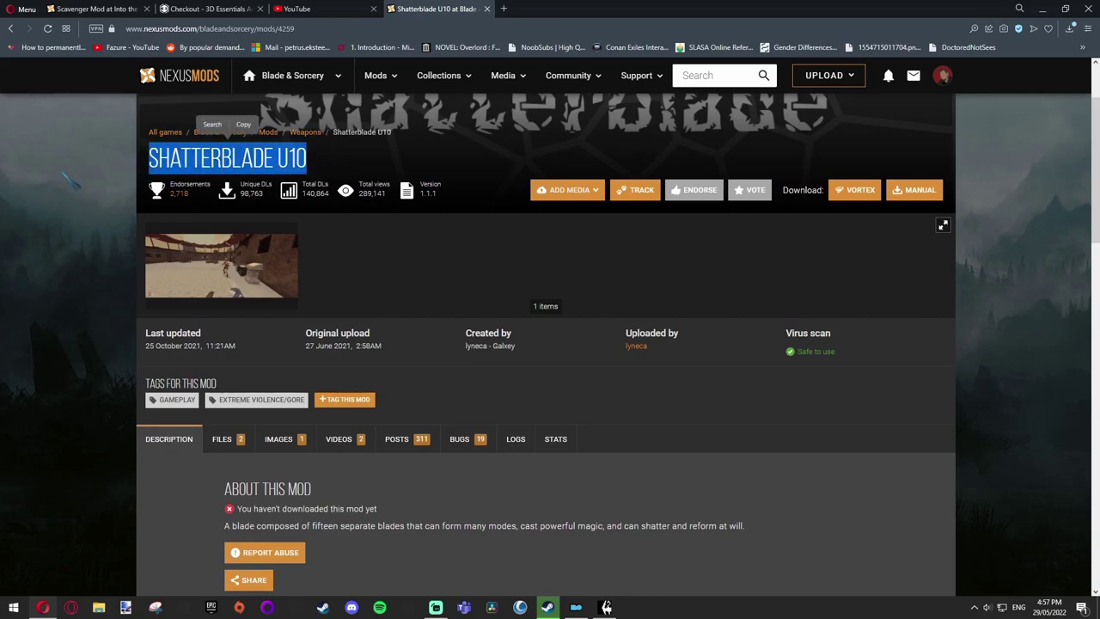
{"action": "scroll", "coordinate": [63, 176], "scroll_direction": "down", "scroll_amount": 1}
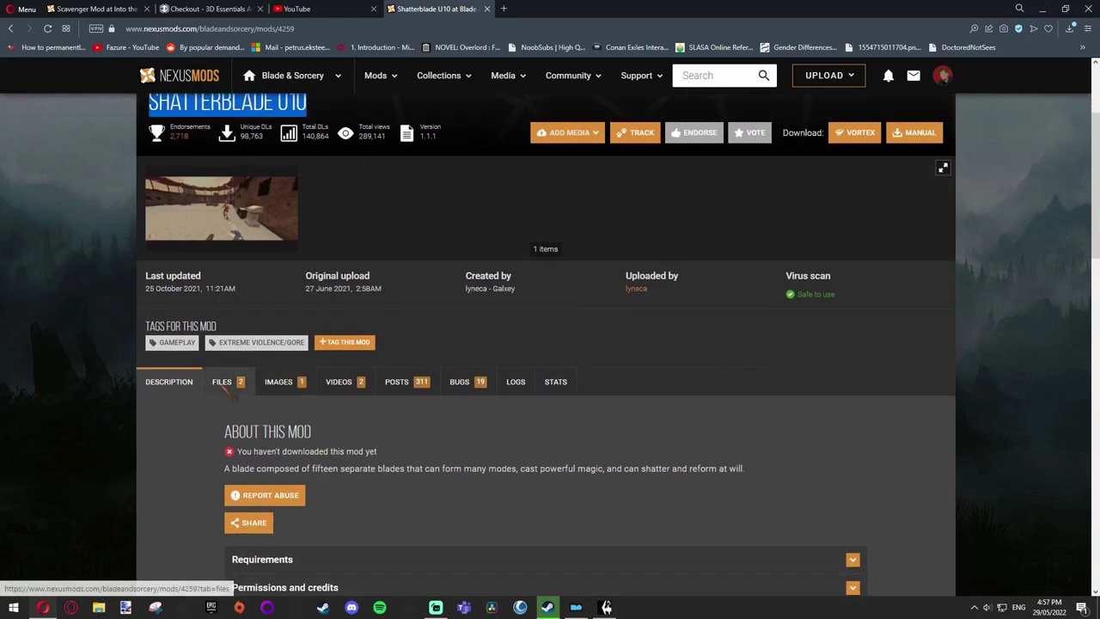
{"action": "left_click", "coordinate": [637, 289]}
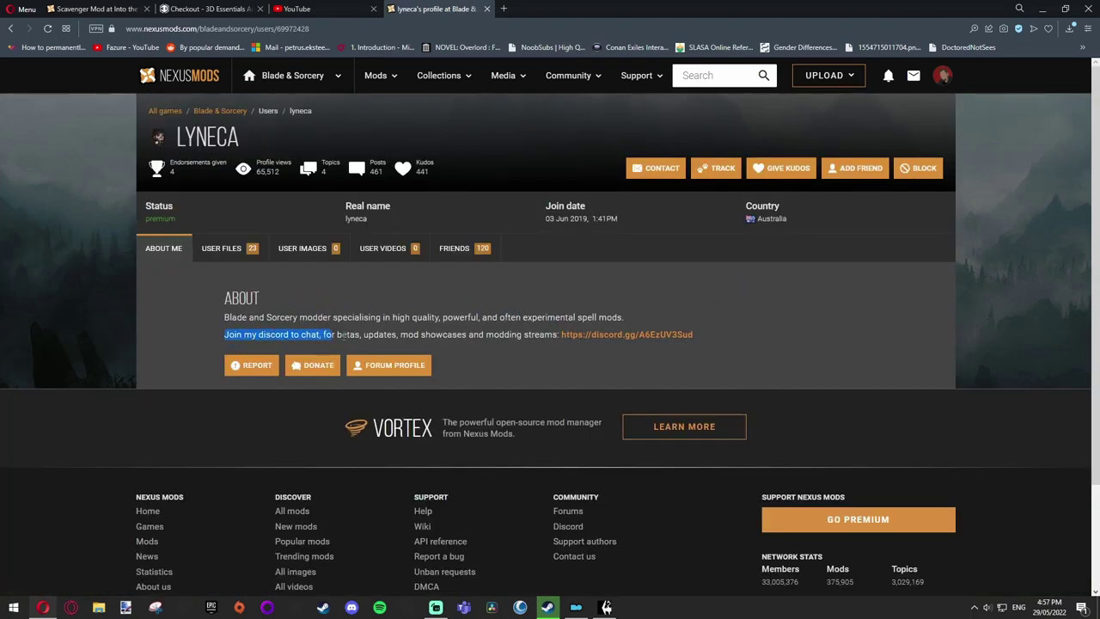
{"action": "left_click_drag", "start_coordinate": [225, 343], "coordinate": [696, 337]}
{"action": "left_click", "coordinate": [653, 334]}
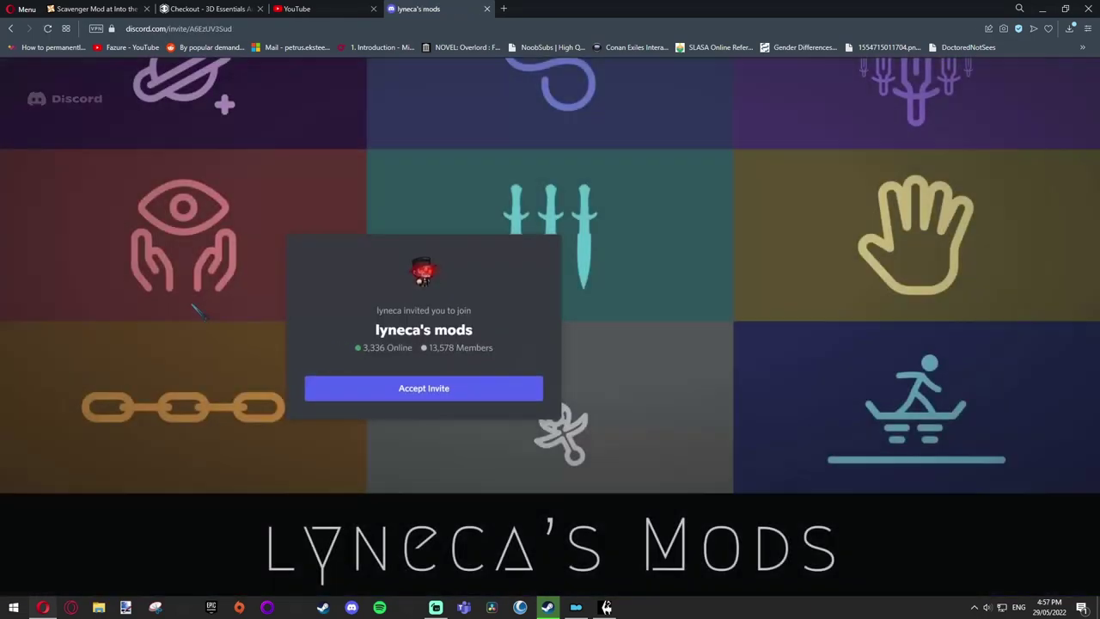
Accept the lyneca's mods invite, launch the Discord app, and expand the server folder.
{"action": "left_click", "coordinate": [434, 391]}
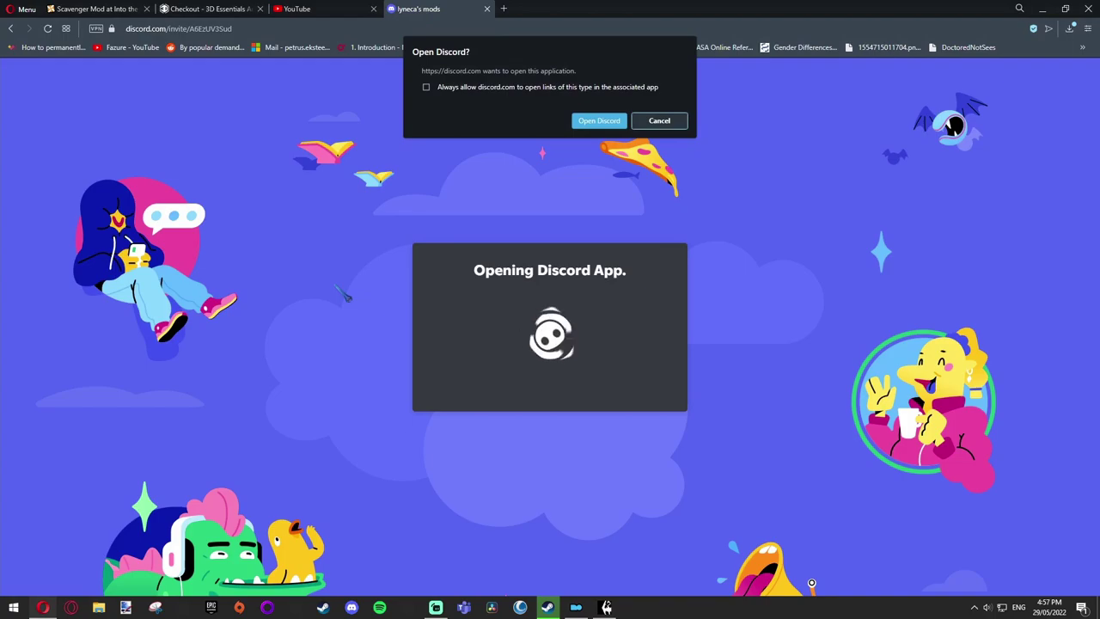
{"action": "key", "text": "Return"}
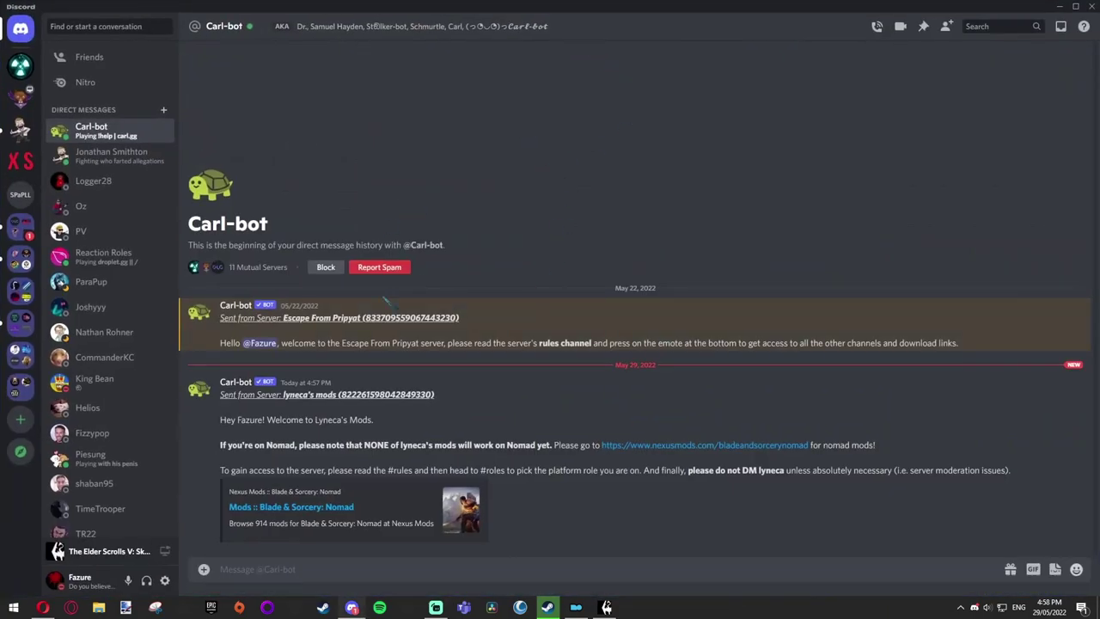
{"action": "mouse_move", "coordinate": [550, 429]}
{"action": "left_click", "coordinate": [20, 223]}
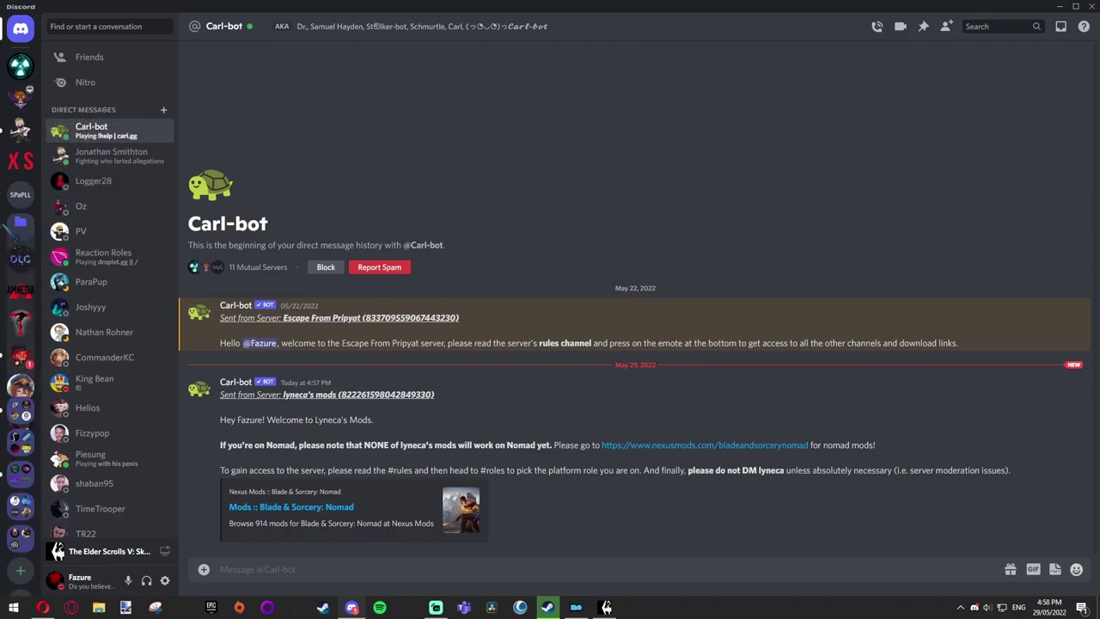
Open lyneca's mods server and read through its #rules and #roles channels.
{"action": "left_click", "coordinate": [20, 356]}
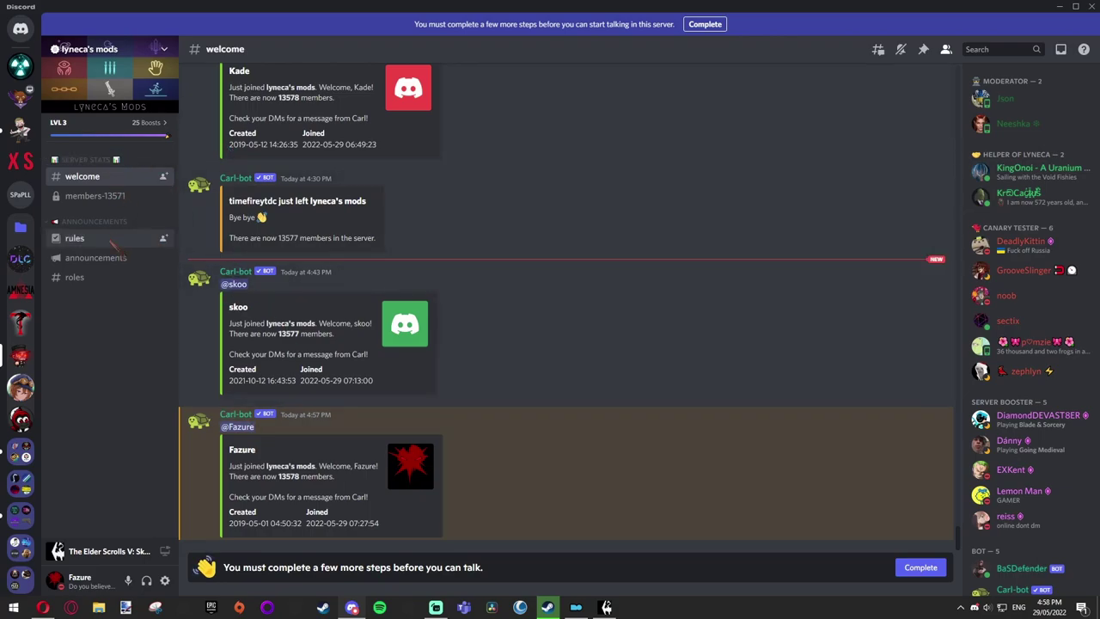
{"action": "left_click", "coordinate": [74, 238]}
{"action": "scroll", "coordinate": [378, 377], "scroll_direction": "down", "scroll_amount": 3}
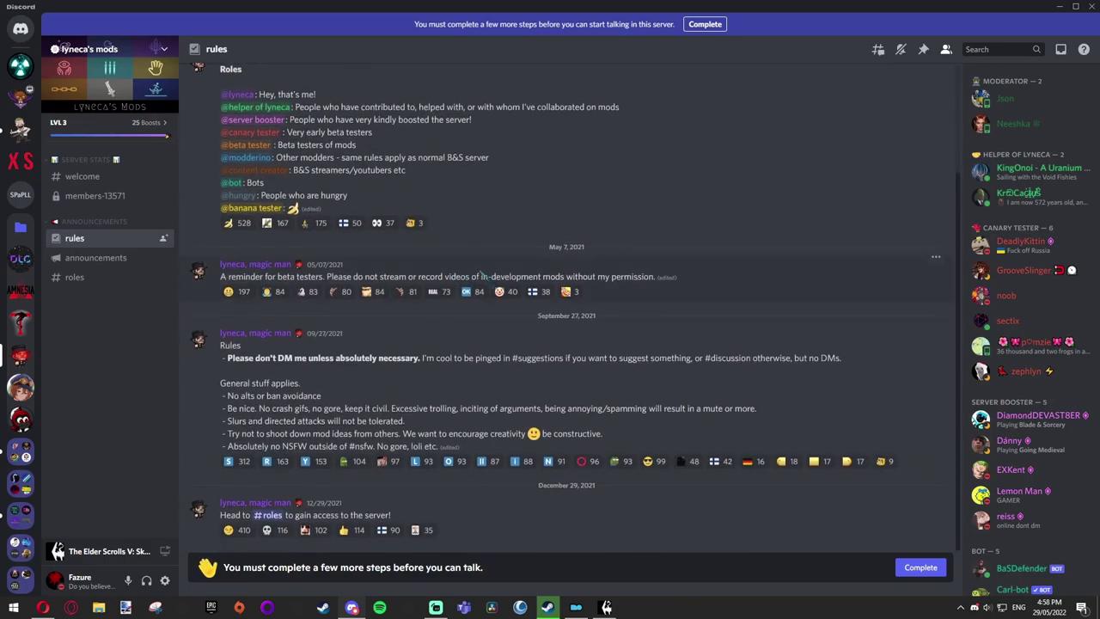
{"action": "left_click", "coordinate": [98, 275]}
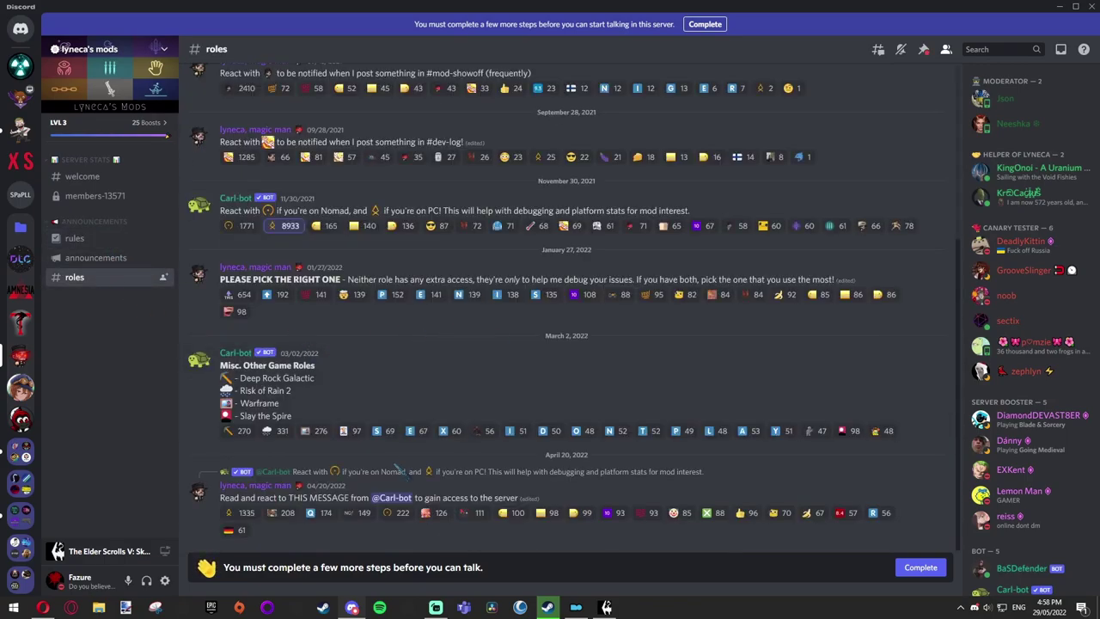
{"action": "mouse_move", "coordinate": [515, 498]}
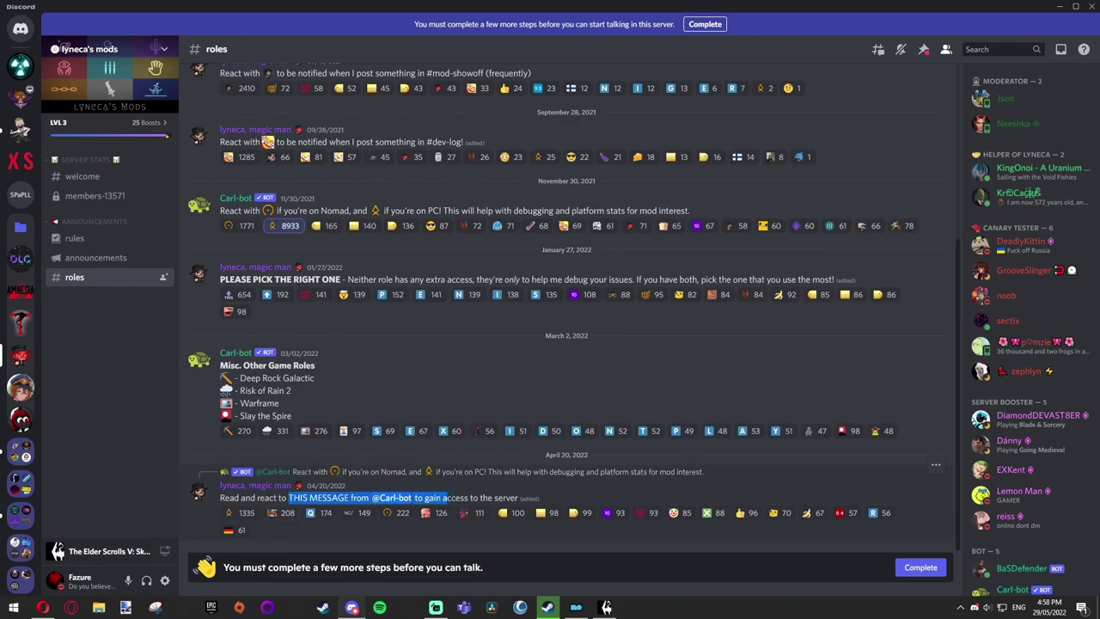
{"action": "scroll", "coordinate": [421, 478], "scroll_direction": "up", "scroll_amount": 3}
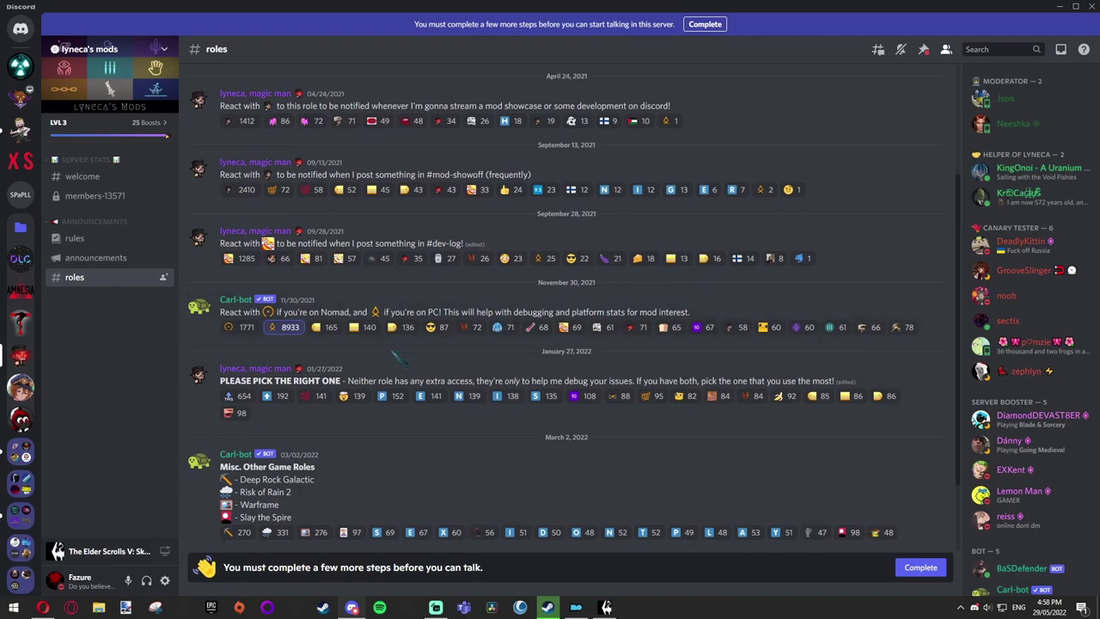
Agree to the server rules and scroll down to the open beta testing channels.
{"action": "left_click", "coordinate": [278, 328]}
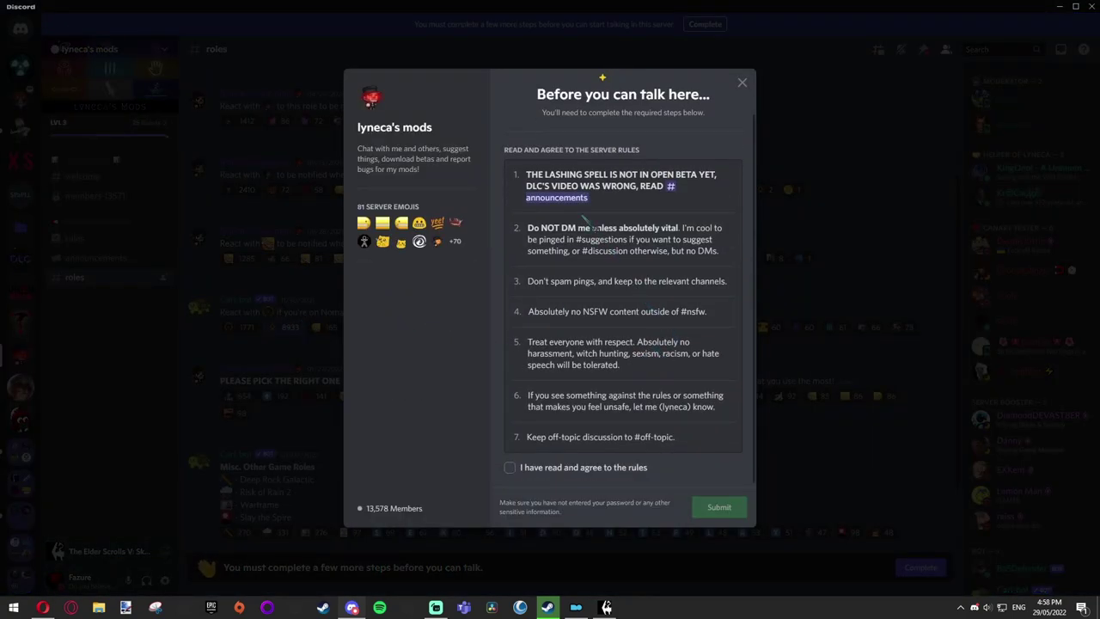
{"action": "left_click", "coordinate": [509, 466]}
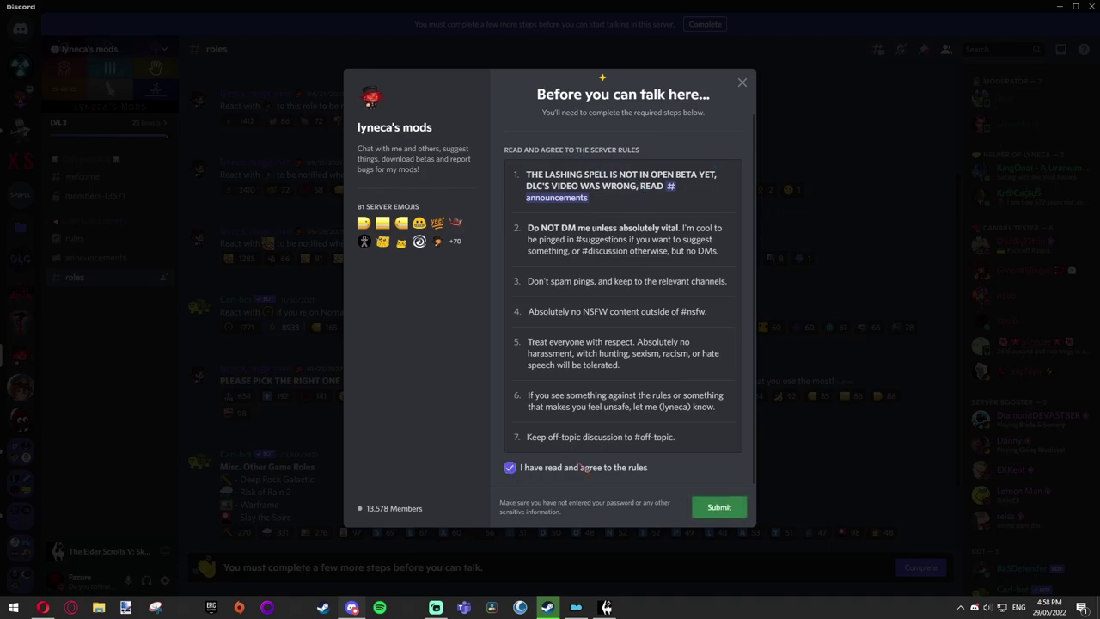
{"action": "left_click", "coordinate": [722, 507]}
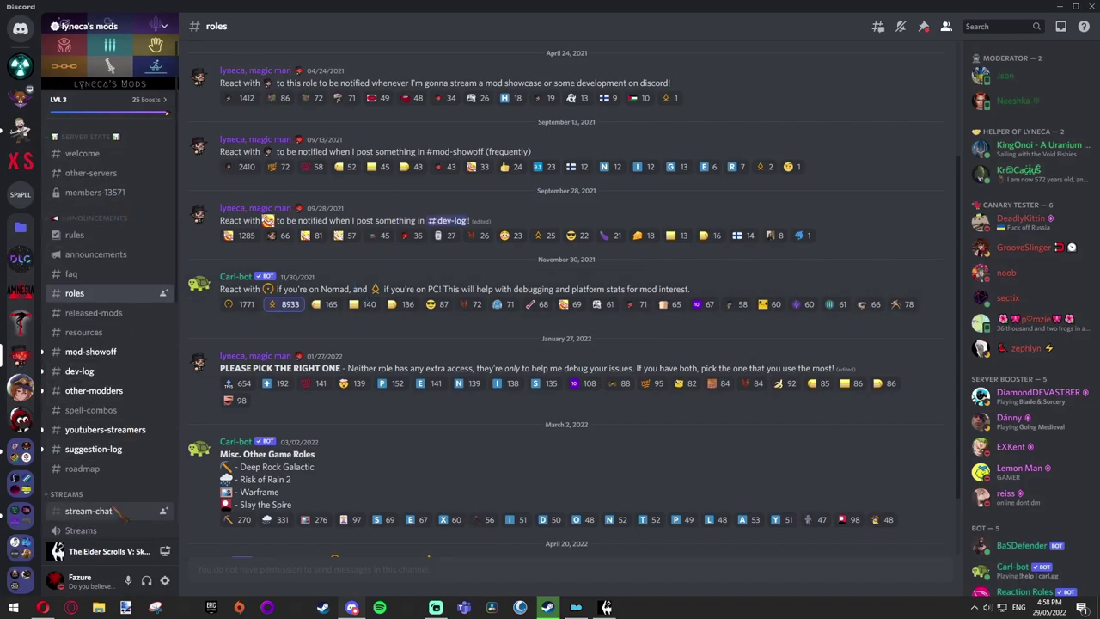
{"action": "scroll", "coordinate": [89, 228], "scroll_direction": "down", "scroll_amount": 3}
{"action": "scroll", "coordinate": [88, 228], "scroll_direction": "down", "scroll_amount": 2}
{"action": "scroll", "coordinate": [103, 275], "scroll_direction": "down", "scroll_amount": 2}
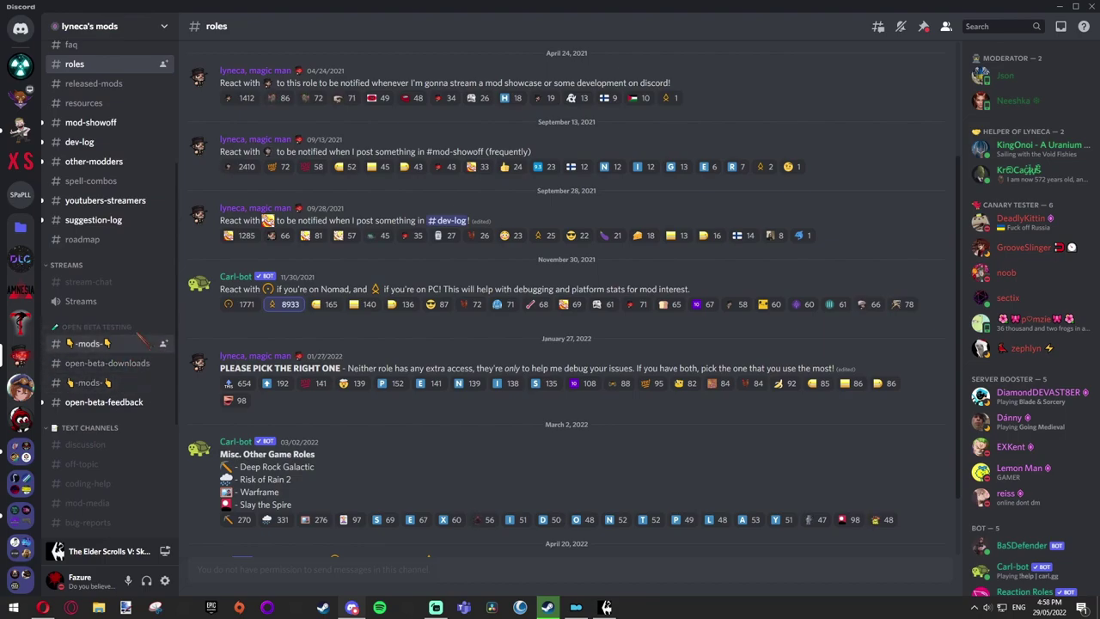
Open #open-beta-downloads and browse its recent Lashing and Shatterblade posts.
{"action": "left_click", "coordinate": [136, 364]}
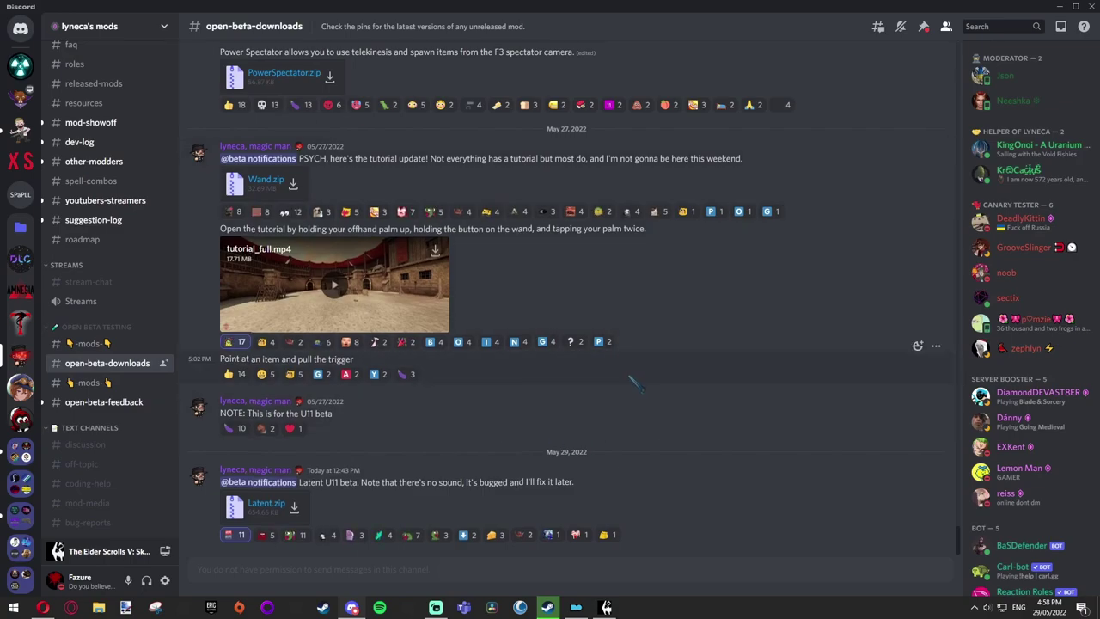
{"action": "scroll", "coordinate": [372, 206], "scroll_direction": "up", "scroll_amount": 3}
{"action": "scroll", "coordinate": [372, 206], "scroll_direction": "up", "scroll_amount": 5}
{"action": "scroll", "coordinate": [378, 223], "scroll_direction": "up", "scroll_amount": 5}
{"action": "scroll", "coordinate": [390, 257], "scroll_direction": "up", "scroll_amount": 5}
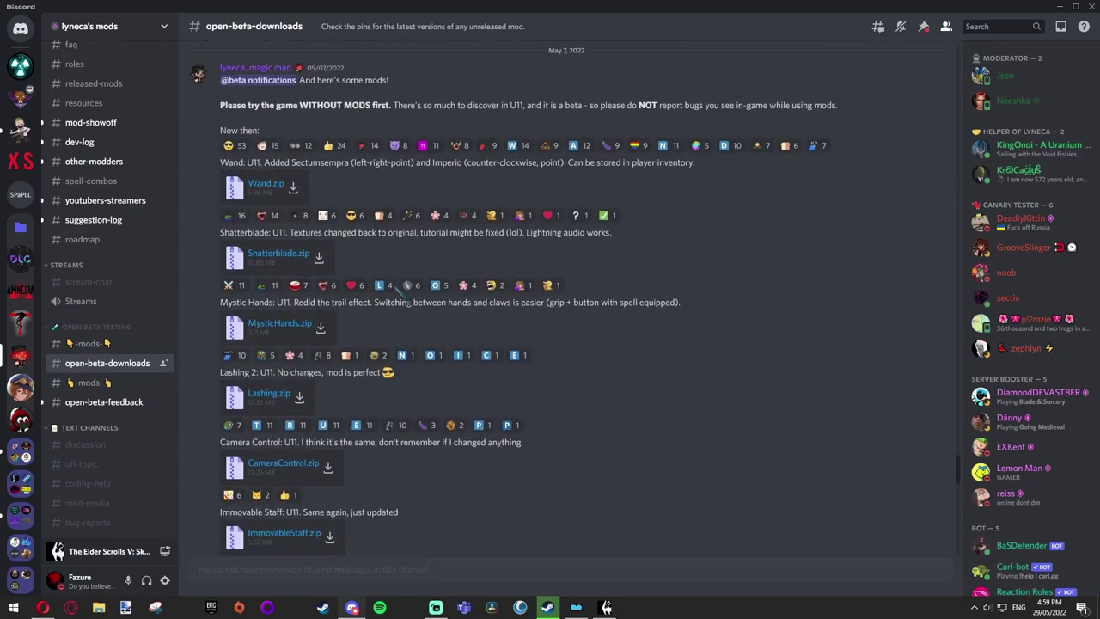
{"action": "scroll", "coordinate": [409, 291], "scroll_direction": "up", "scroll_amount": 5}
{"action": "scroll", "coordinate": [403, 281], "scroll_direction": "up", "scroll_amount": 5}
{"action": "scroll", "coordinate": [397, 267], "scroll_direction": "down", "scroll_amount": 3}
{"action": "scroll", "coordinate": [389, 251], "scroll_direction": "down", "scroll_amount": 7}
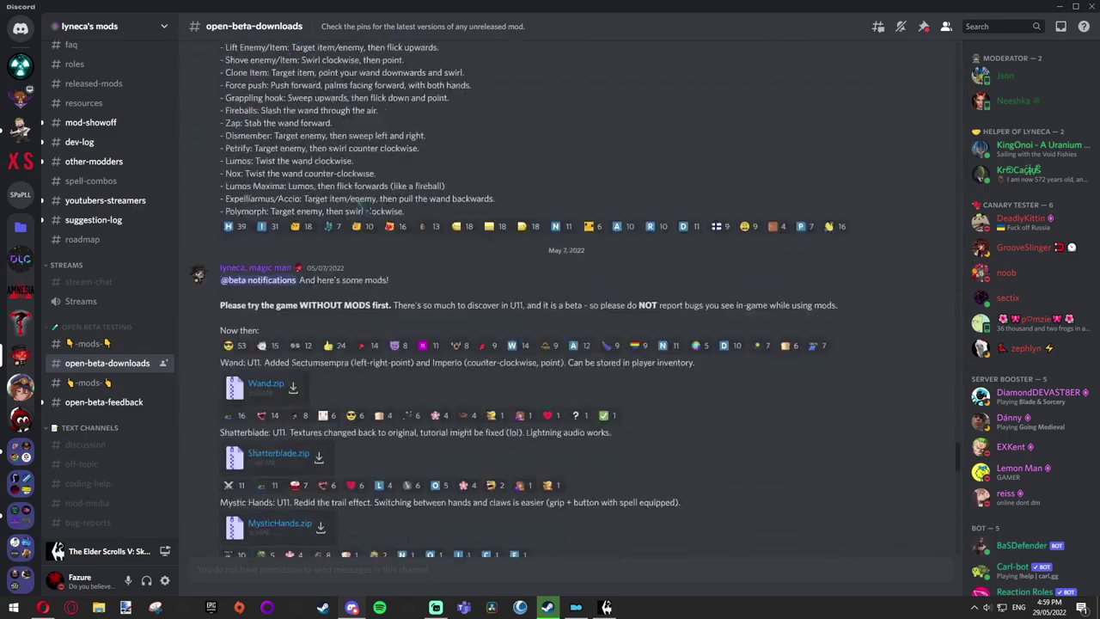
{"action": "scroll", "coordinate": [381, 236], "scroll_direction": "down", "scroll_amount": 4}
{"action": "scroll", "coordinate": [413, 361], "scroll_direction": "down", "scroll_amount": 1}
{"action": "mouse_move", "coordinate": [447, 485]}
{"action": "left_mouse_down"}
{"action": "mouse_move", "coordinate": [204, 99]}
{"action": "mouse_move", "coordinate": [481, 447]}
{"action": "left_mouse_up"}
{"action": "scroll", "coordinate": [541, 448], "scroll_direction": "down", "scroll_amount": 5}
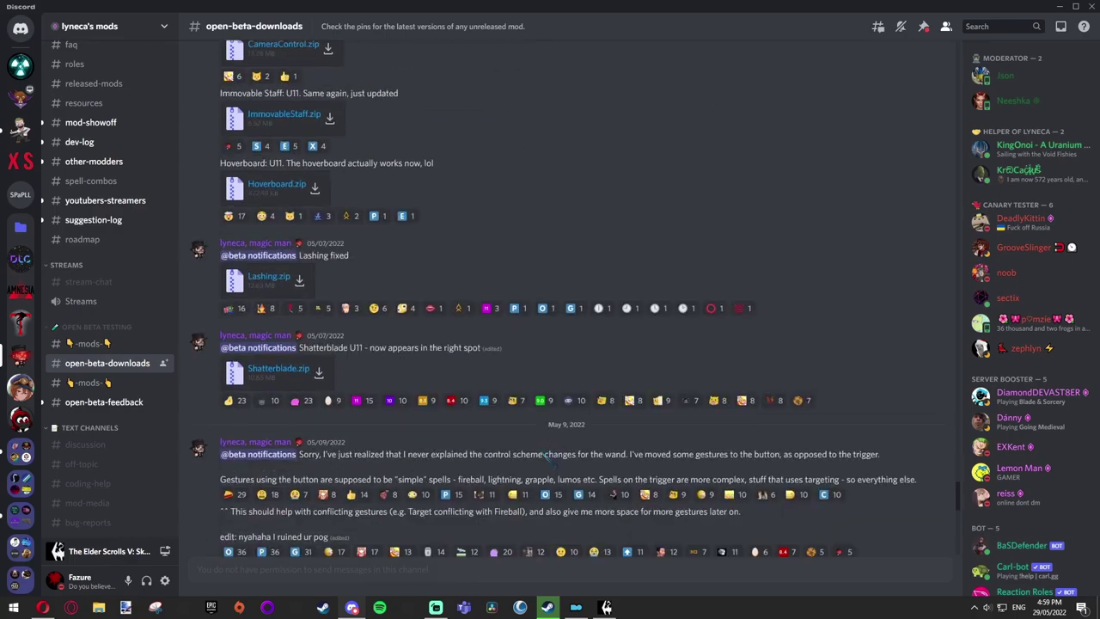
{"action": "scroll", "coordinate": [541, 448], "scroll_direction": "down", "scroll_amount": 5}
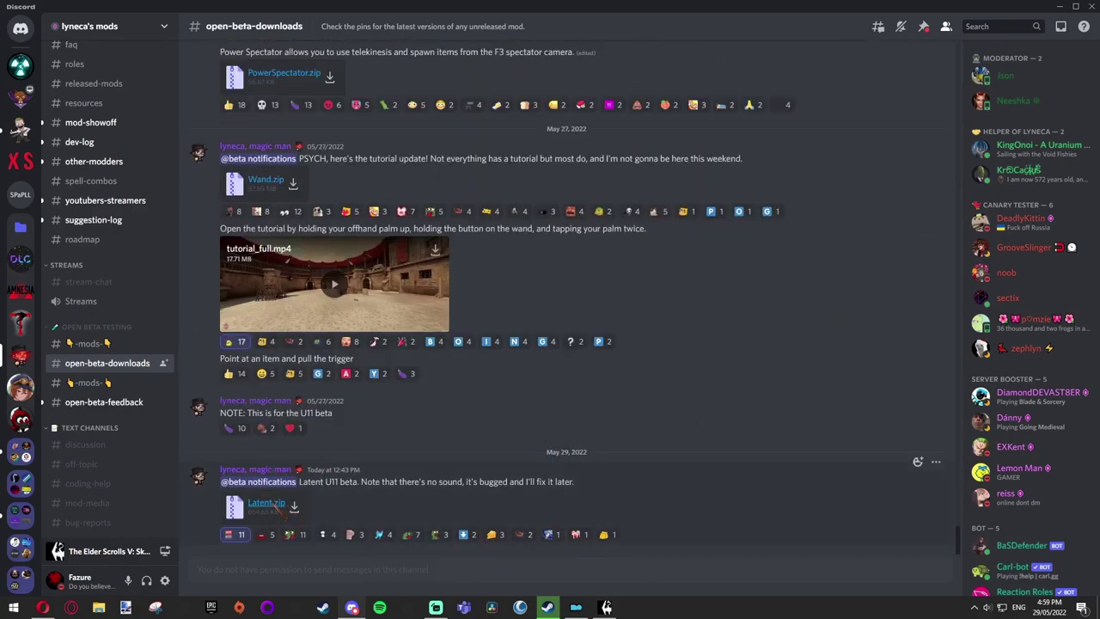
Find the May 7 Shatterblade U11 post with its Shatterblade.zip attachment in view.
{"action": "scroll", "coordinate": [418, 462], "scroll_direction": "up", "scroll_amount": 1}
{"action": "scroll", "coordinate": [419, 463], "scroll_direction": "up", "scroll_amount": 1}
{"action": "scroll", "coordinate": [418, 386], "scroll_direction": "up", "scroll_amount": 2}
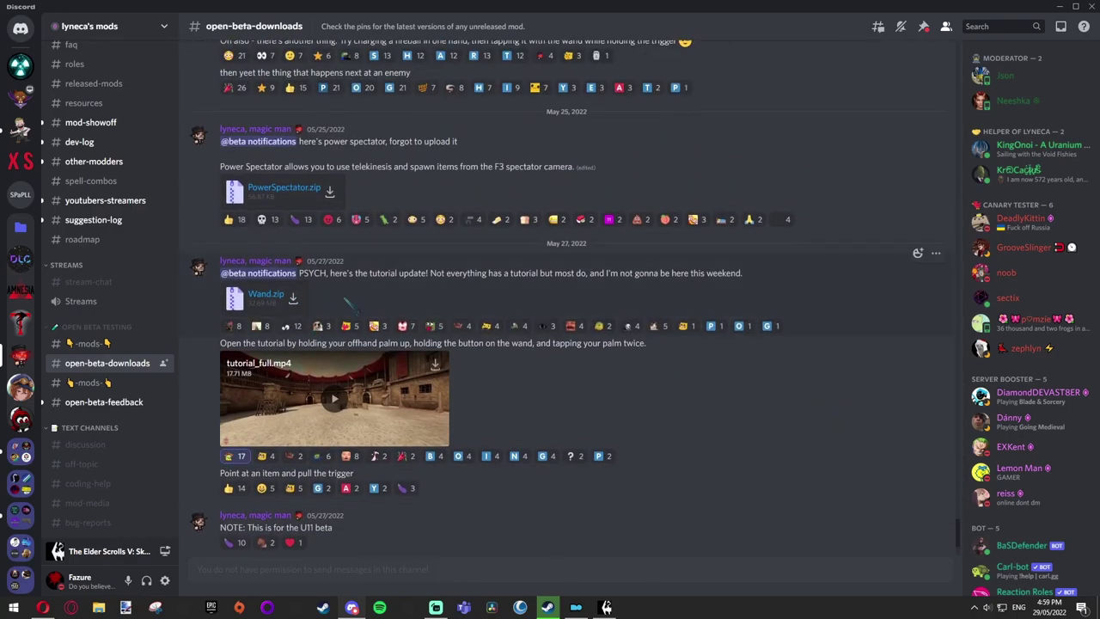
{"action": "scroll", "coordinate": [417, 308], "scroll_direction": "up", "scroll_amount": 4}
{"action": "scroll", "coordinate": [412, 309], "scroll_direction": "up", "scroll_amount": 5}
{"action": "scroll", "coordinate": [404, 387], "scroll_direction": "up", "scroll_amount": 2}
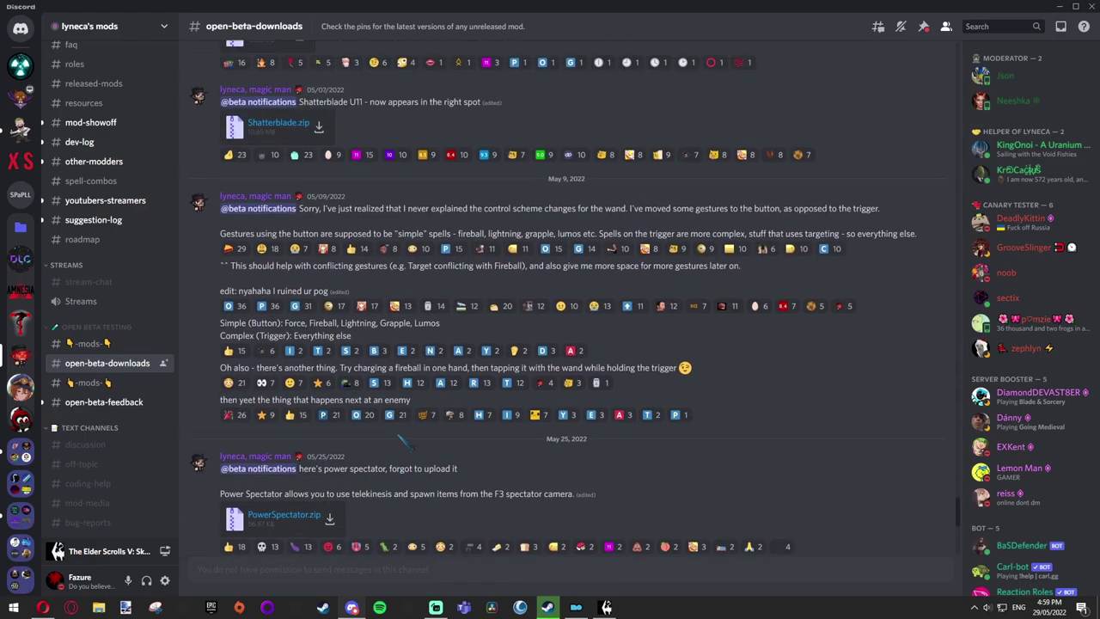
{"action": "scroll", "coordinate": [395, 461], "scroll_direction": "up", "scroll_amount": 3}
{"action": "scroll", "coordinate": [352, 443], "scroll_direction": "up", "scroll_amount": 3}
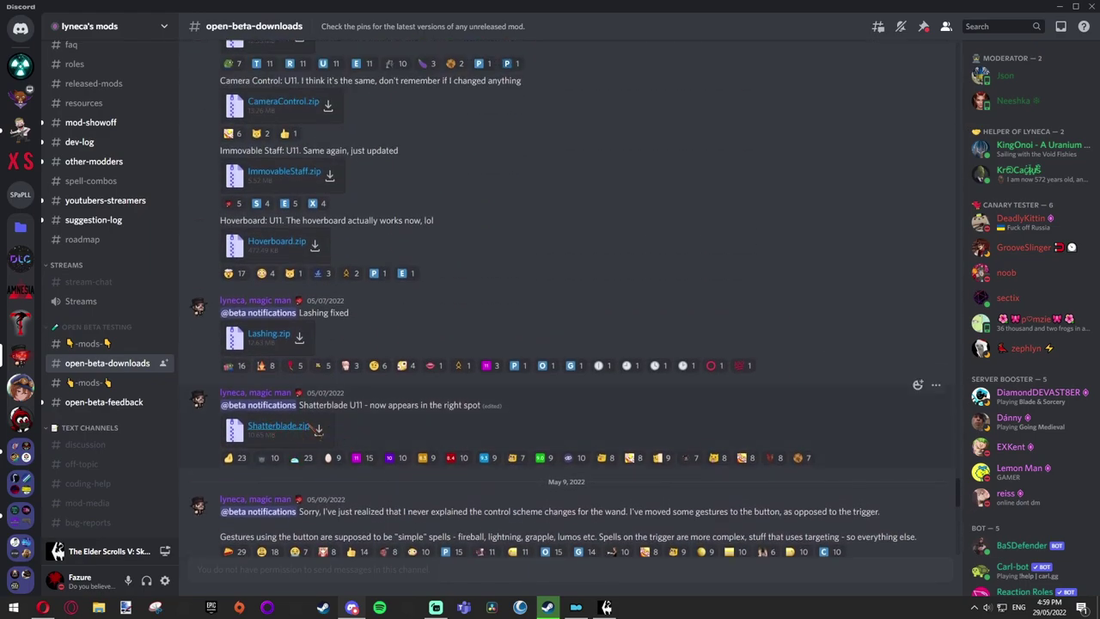
{"action": "left_click_drag", "start_coordinate": [347, 396], "coordinate": [305, 394]}
{"action": "left_click", "coordinate": [411, 415]}
{"action": "scroll", "coordinate": [387, 361], "scroll_direction": "down", "scroll_amount": 1}
{"action": "scroll", "coordinate": [344, 283], "scroll_direction": "down", "scroll_amount": 4}
Download the 10.7 MB Shatterblade.zip attachment through Opera.
{"action": "left_click", "coordinate": [318, 200]}
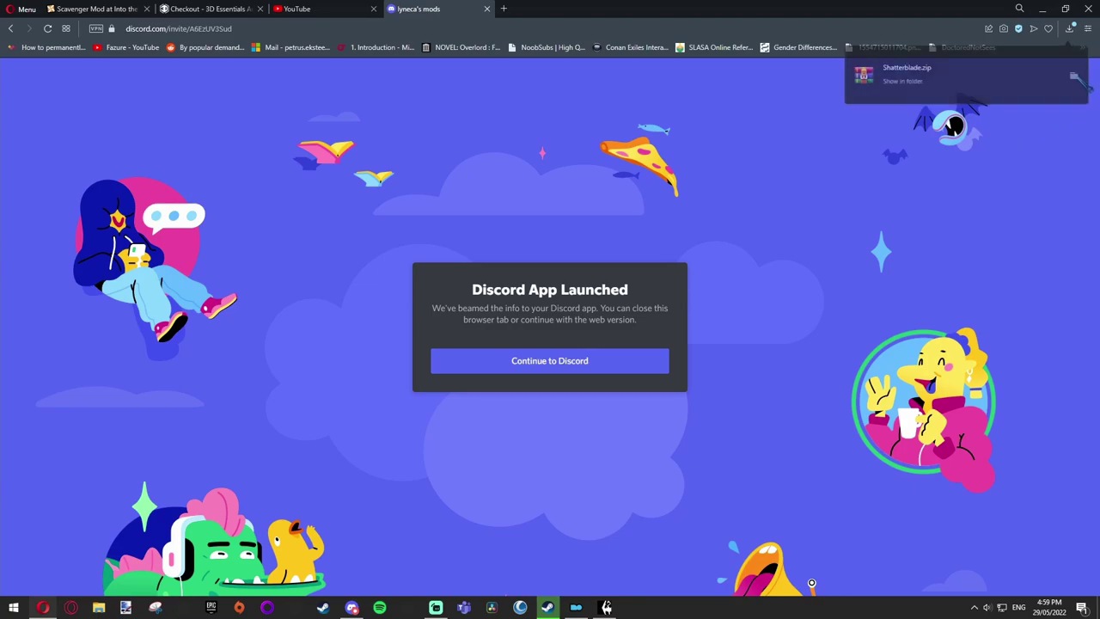
Show Shatterblade.zip in Downloads and extract it to a Shatterblade\ folder.
{"action": "left_click", "coordinate": [1075, 75]}
{"action": "left_click_drag", "start_coordinate": [691, 77], "coordinate": [555, 114]}
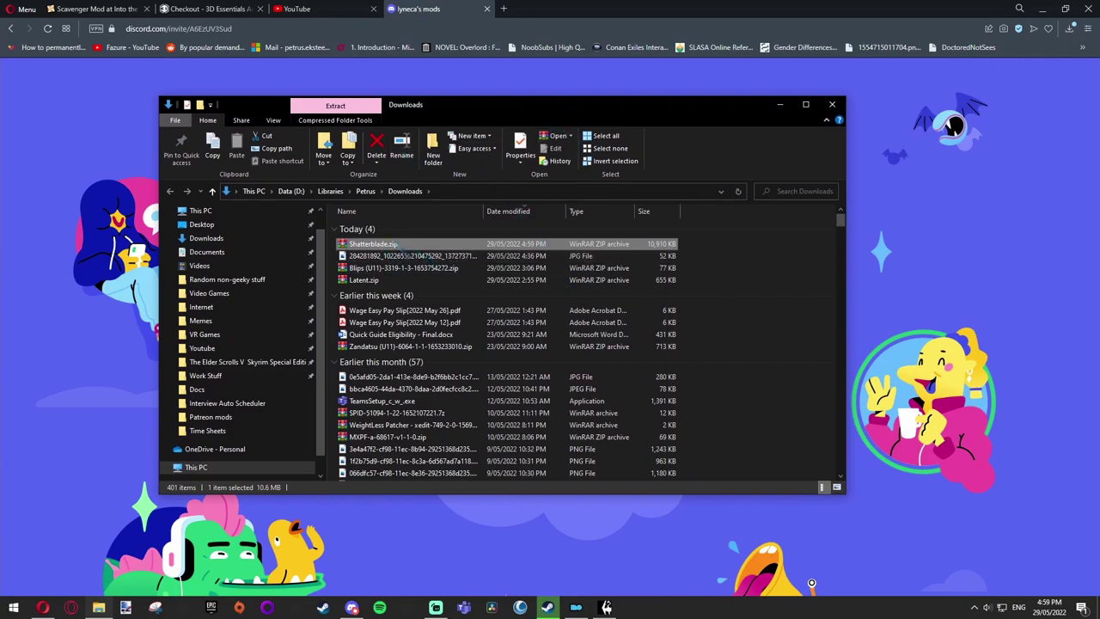
{"action": "mouse_move", "coordinate": [373, 244]}
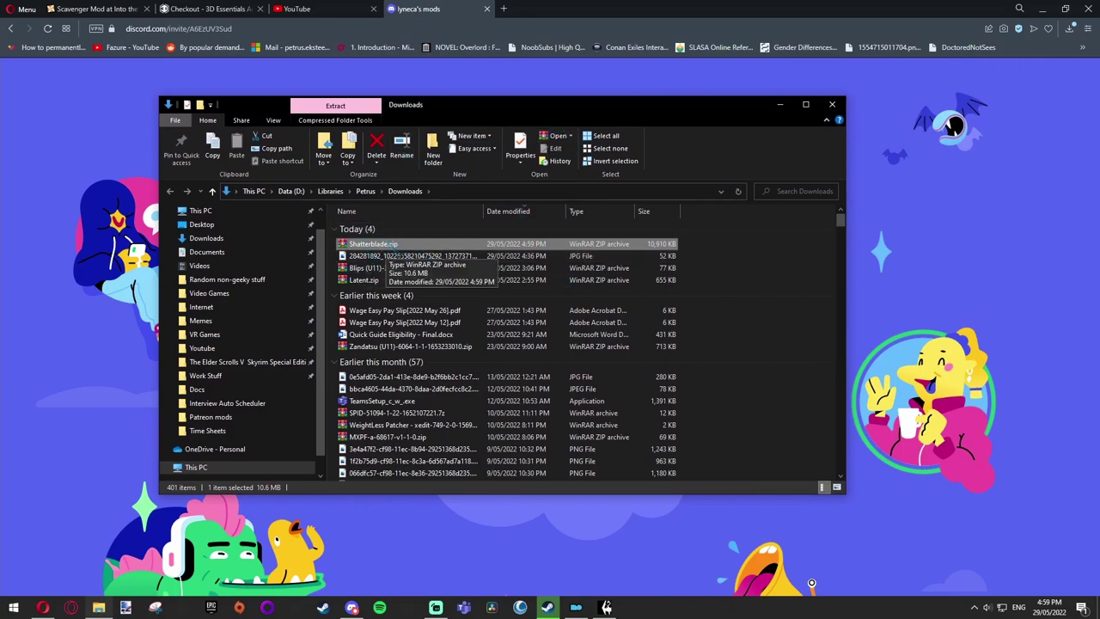
{"action": "right_click", "coordinate": [393, 244]}
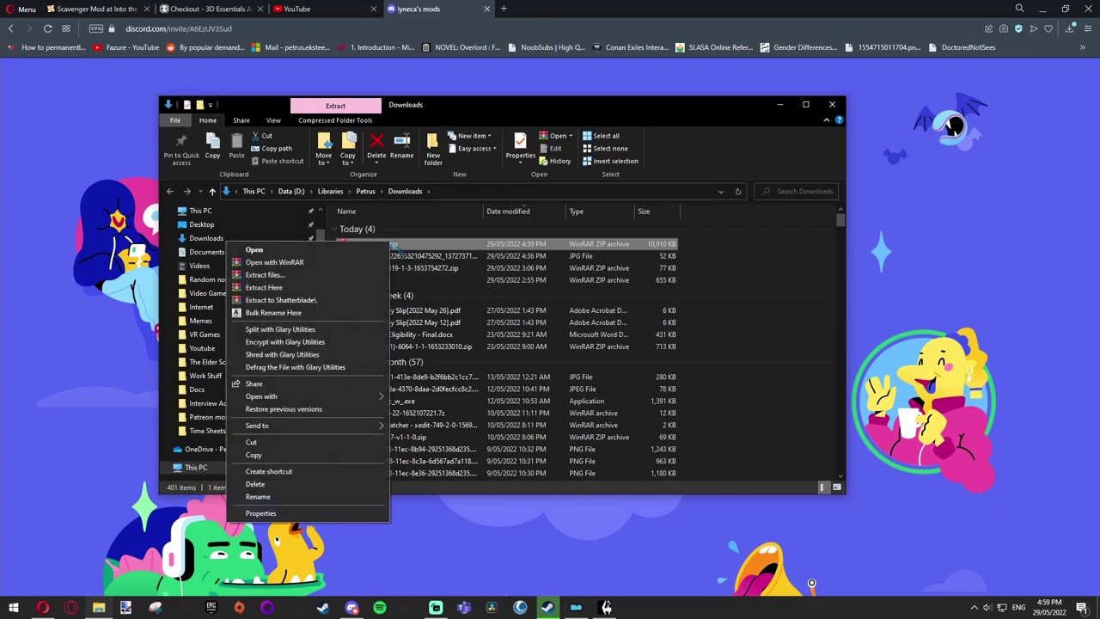
{"action": "left_click", "coordinate": [322, 306]}
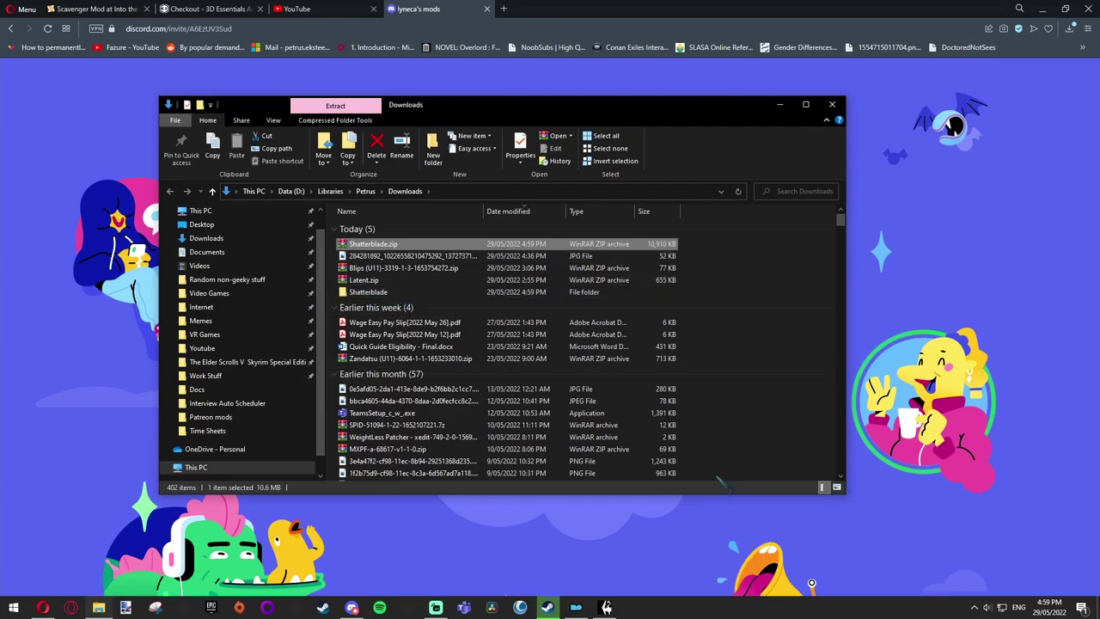
Cut the inner Shatterblade mod folder and minimize Opera and Discord to reveal the desktop.
{"action": "double_click", "coordinate": [367, 292]}
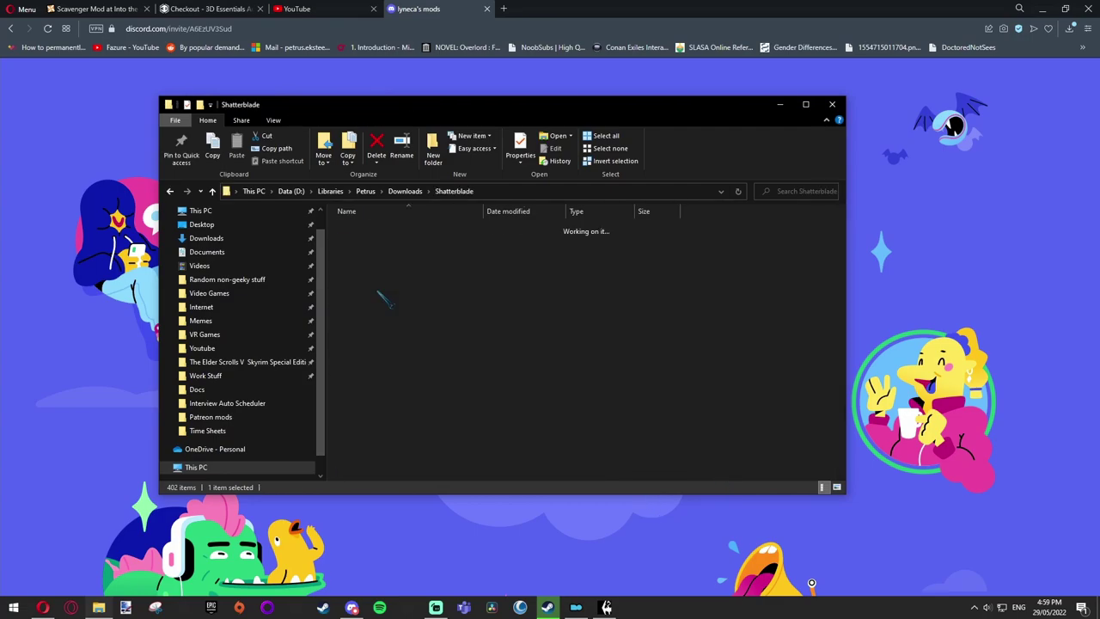
{"action": "double_click", "coordinate": [385, 230]}
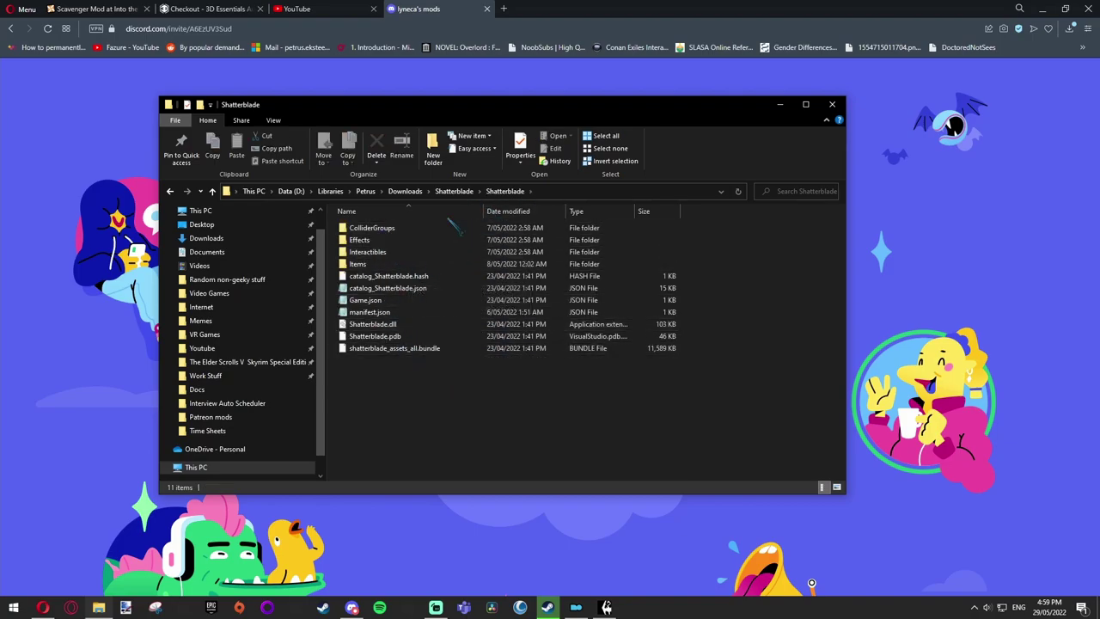
{"action": "left_click", "coordinate": [454, 191]}
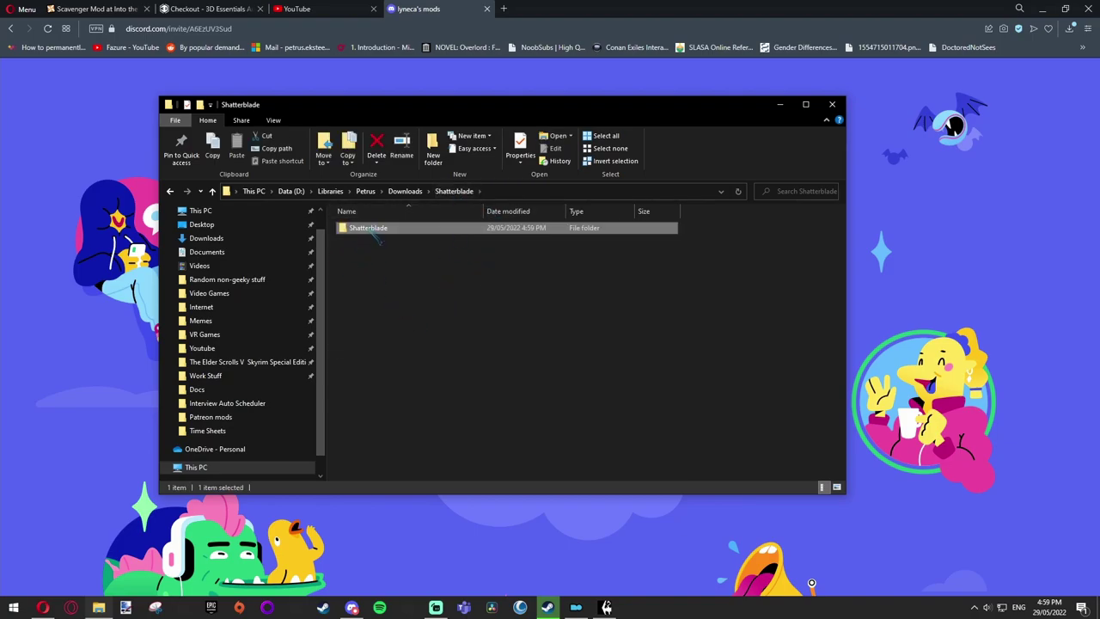
{"action": "key", "text": "ctrl+x"}
{"action": "right_click", "coordinate": [375, 244]}
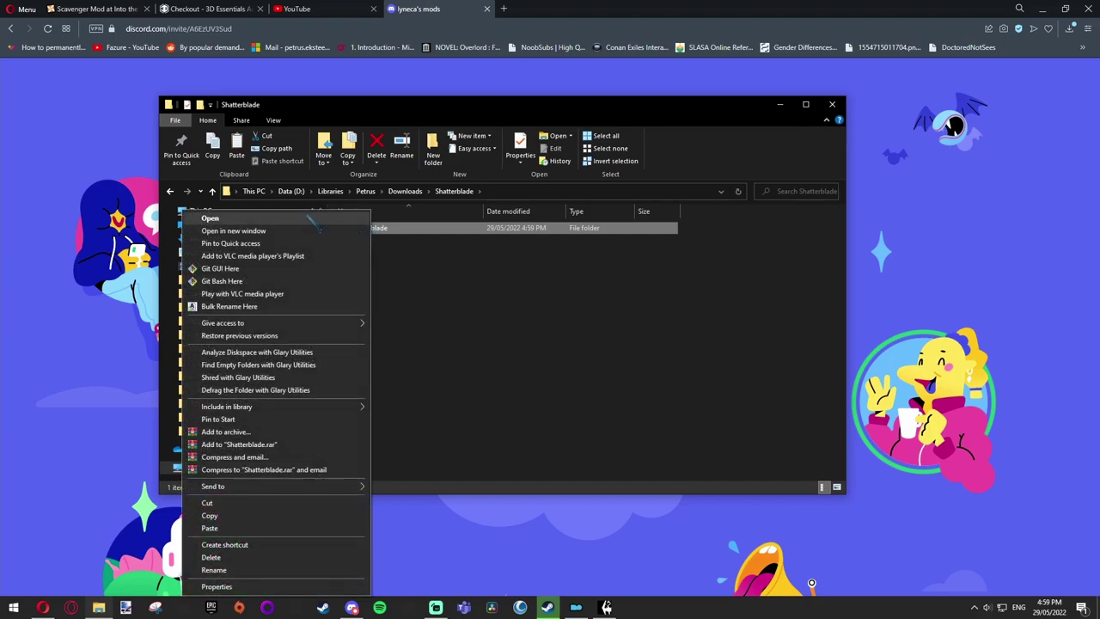
{"action": "left_click", "coordinate": [231, 502]}
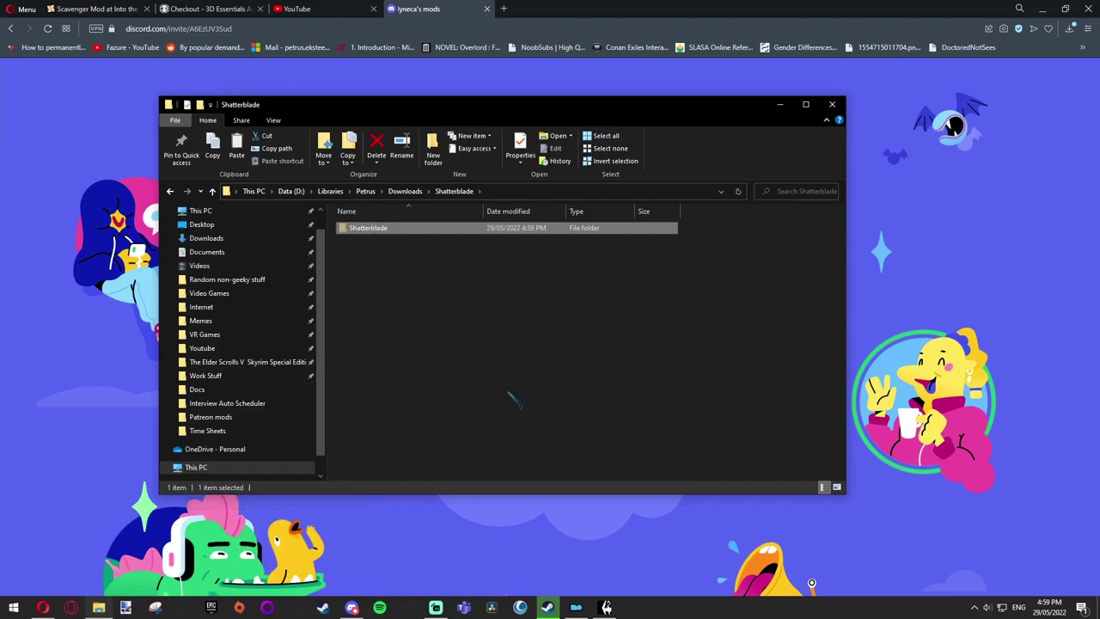
{"action": "left_click", "coordinate": [1041, 8]}
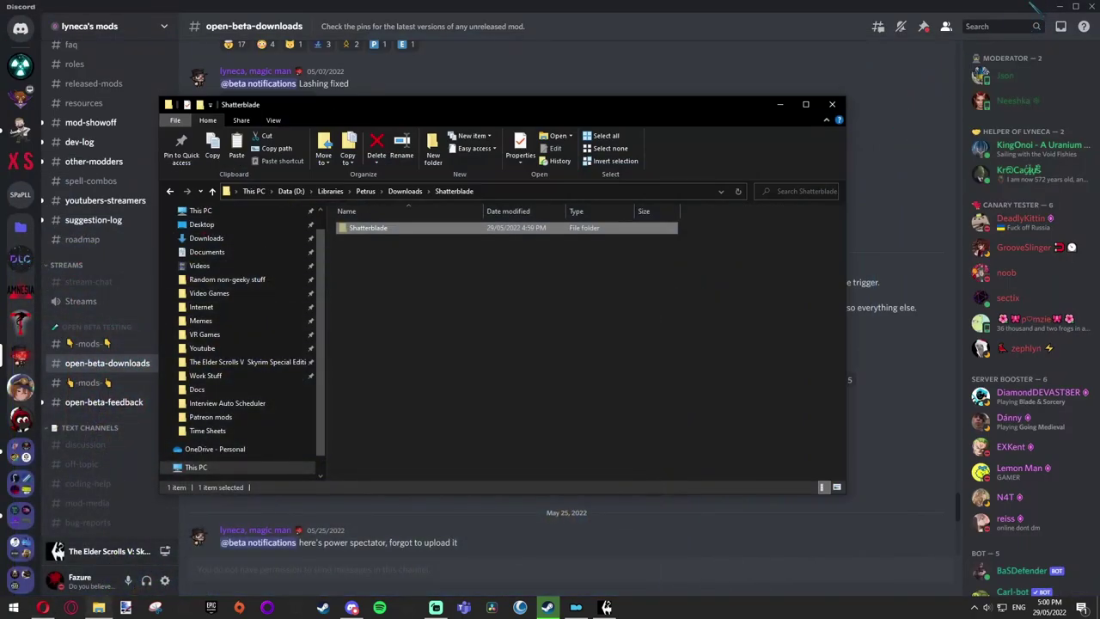
{"action": "left_click", "coordinate": [1056, 7]}
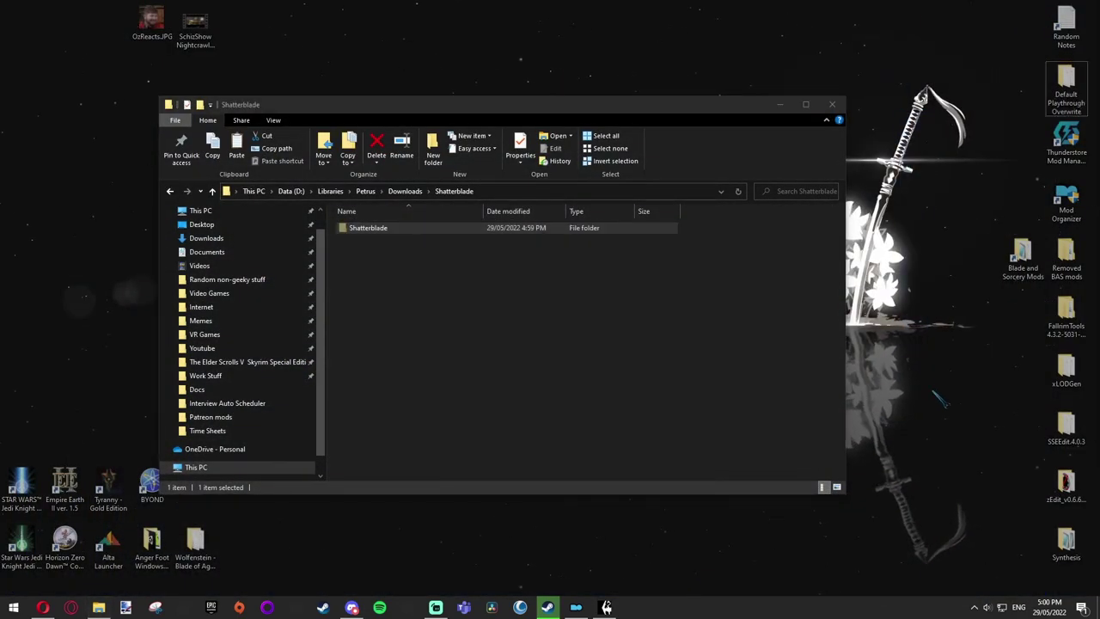
From the Mods shortcut, browse to SteamLibrary > common > Blade & Sorcery > BladeAndSorcery_Data > StreamingAssets > Mods.
{"action": "left_click", "coordinate": [1022, 258]}
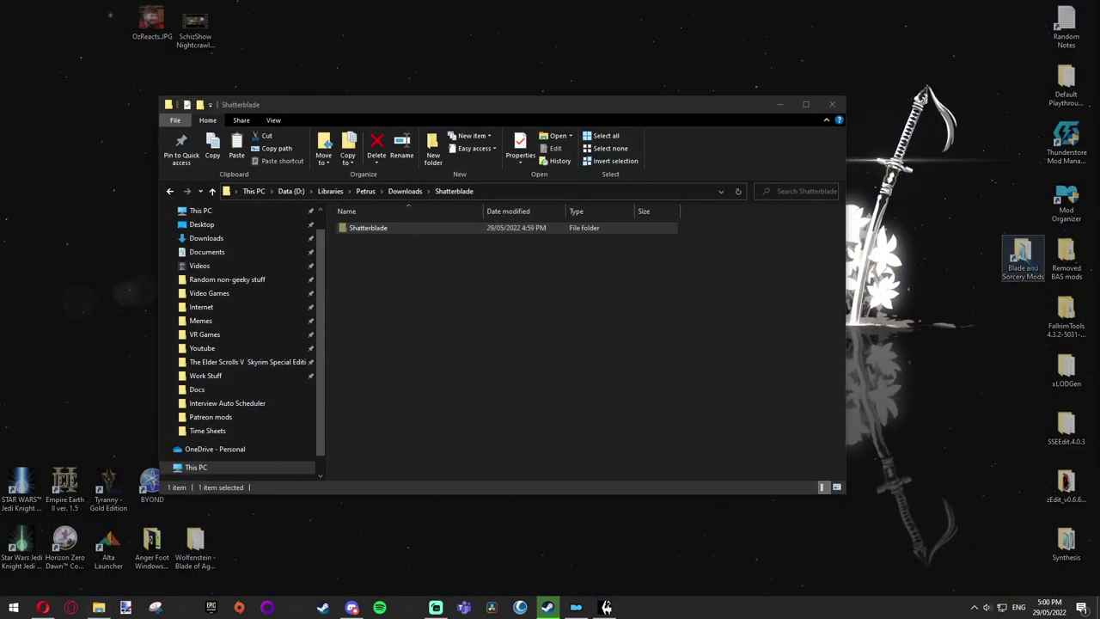
{"action": "double_click", "coordinate": [1022, 258]}
{"action": "left_click_drag", "start_coordinate": [615, 108], "coordinate": [867, 206]}
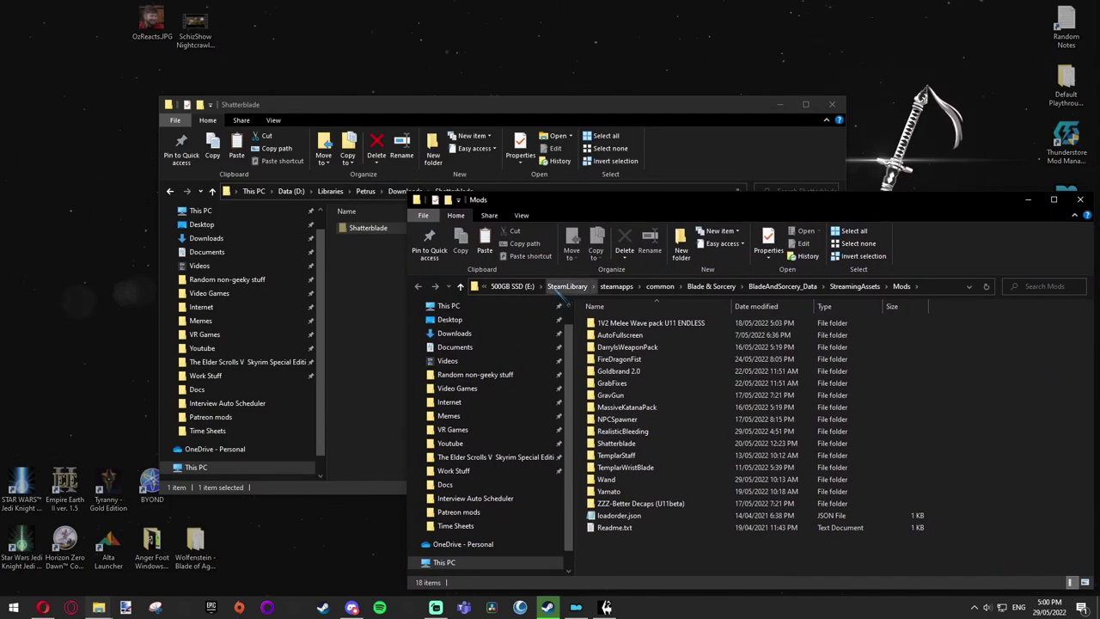
{"action": "left_click", "coordinate": [565, 287]}
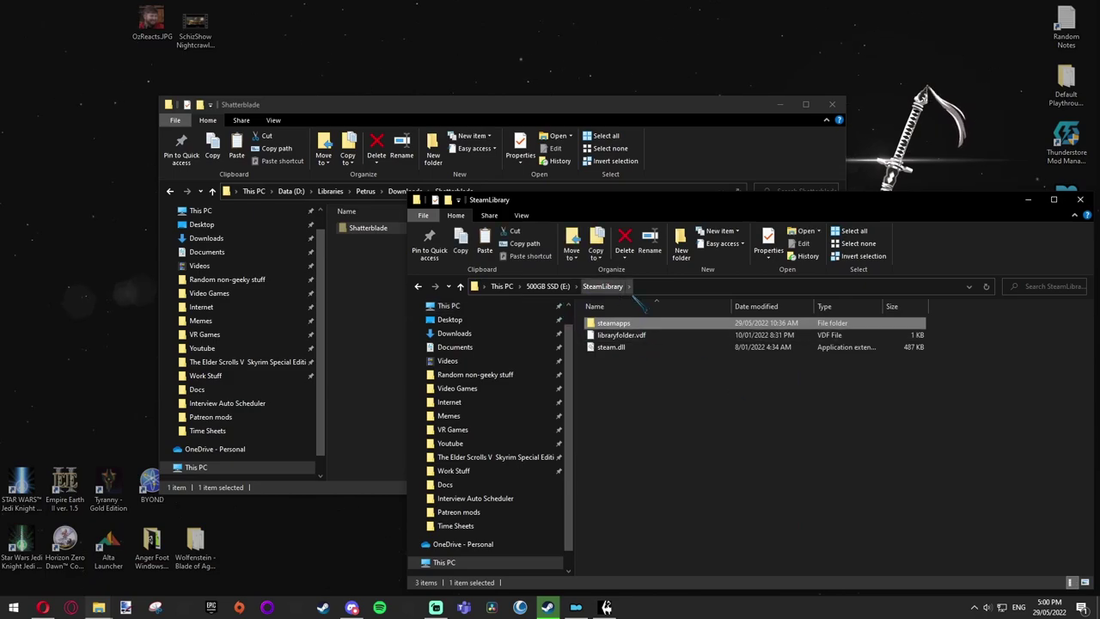
{"action": "double_click", "coordinate": [653, 323]}
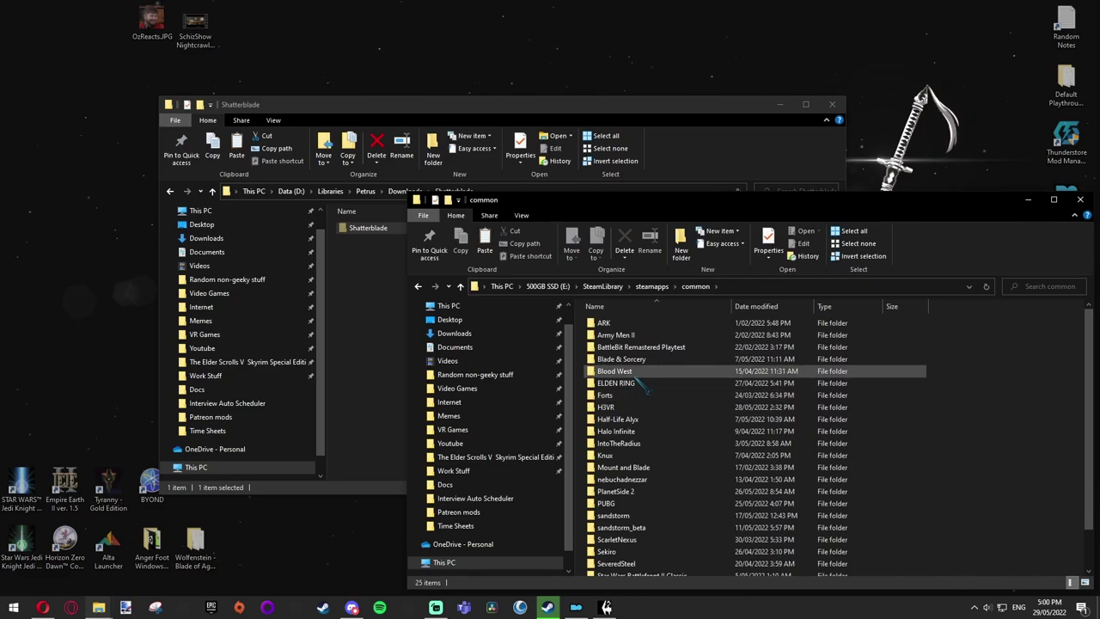
{"action": "left_click", "coordinate": [640, 361]}
{"action": "double_click", "coordinate": [643, 361]}
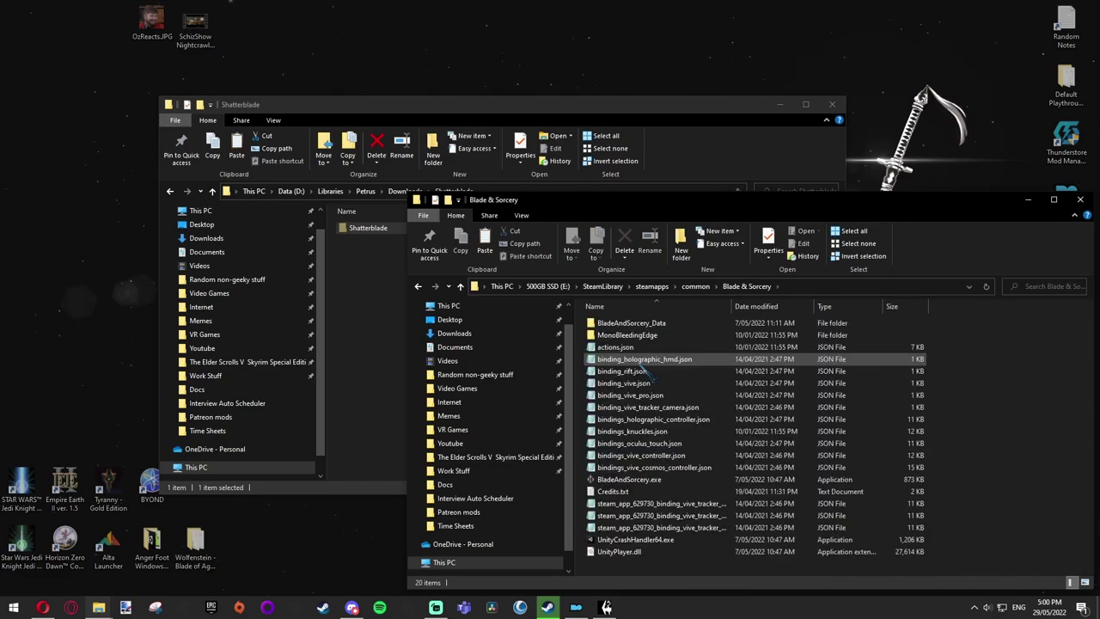
{"action": "double_click", "coordinate": [674, 325]}
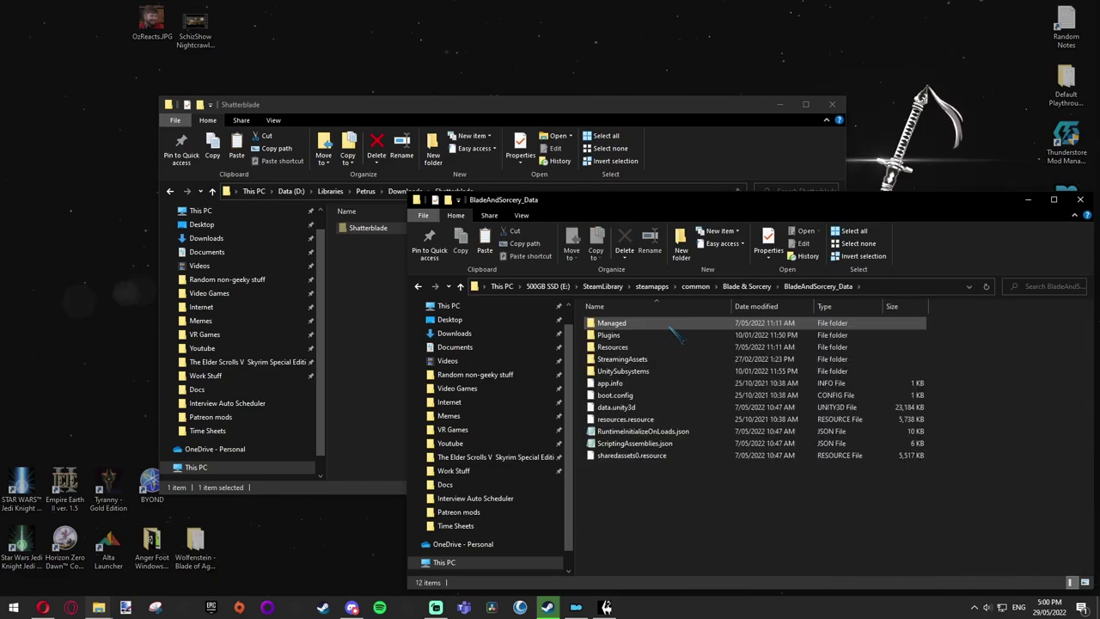
{"action": "double_click", "coordinate": [653, 358]}
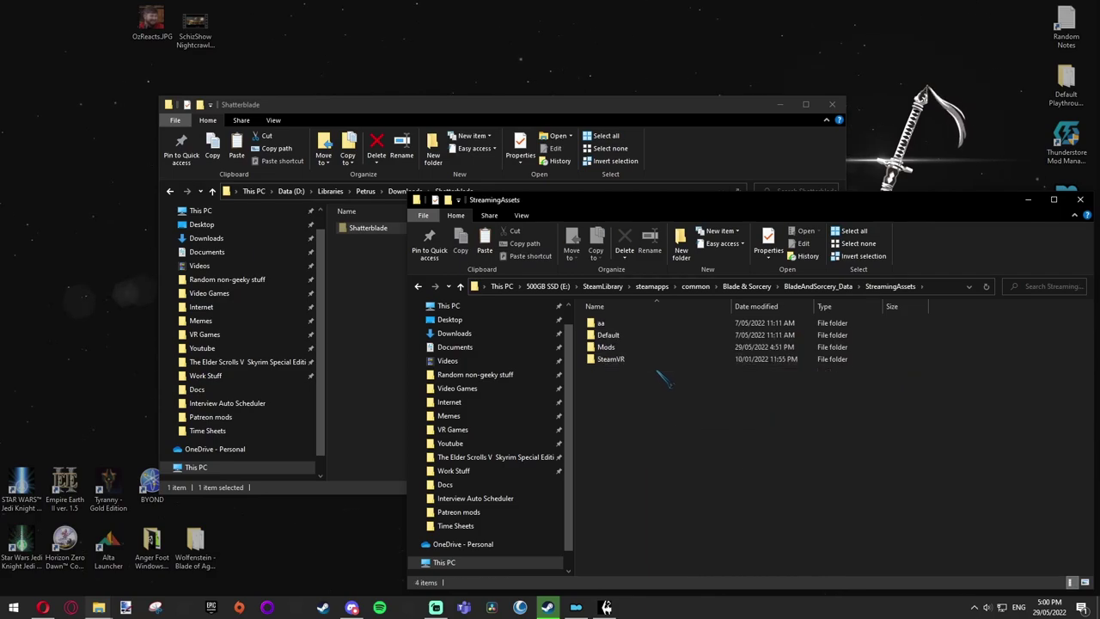
{"action": "double_click", "coordinate": [649, 347]}
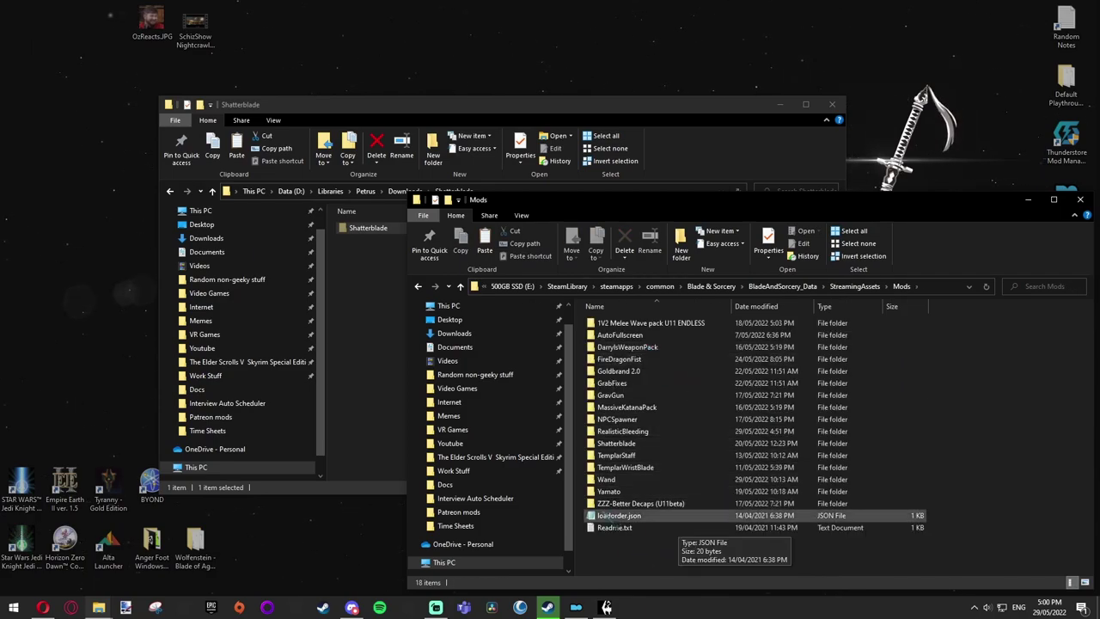
Move Shatterblade into the Mods folder, replacing the old files, and bring Discord back.
{"action": "left_click_drag", "start_coordinate": [683, 493], "coordinate": [684, 498]}
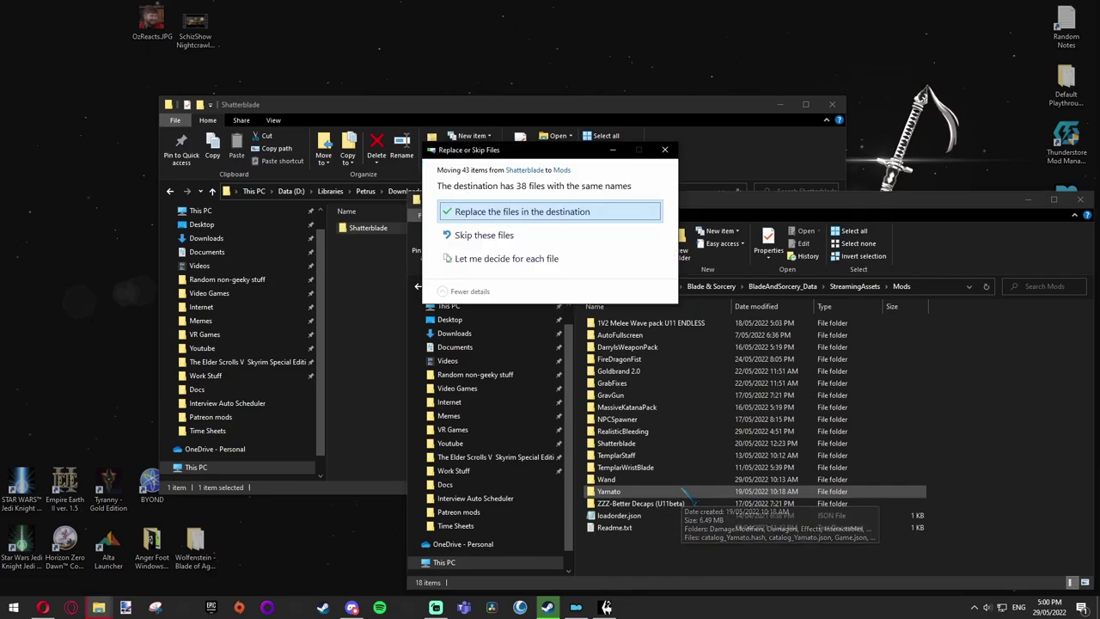
{"action": "left_click", "coordinate": [643, 447]}
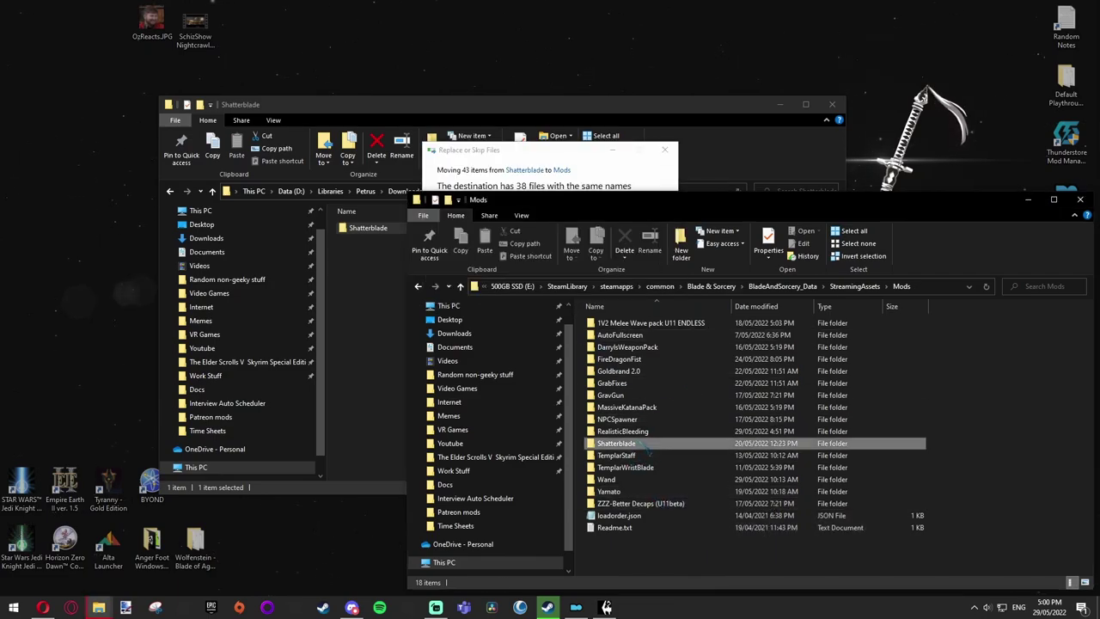
{"action": "left_click", "coordinate": [572, 160]}
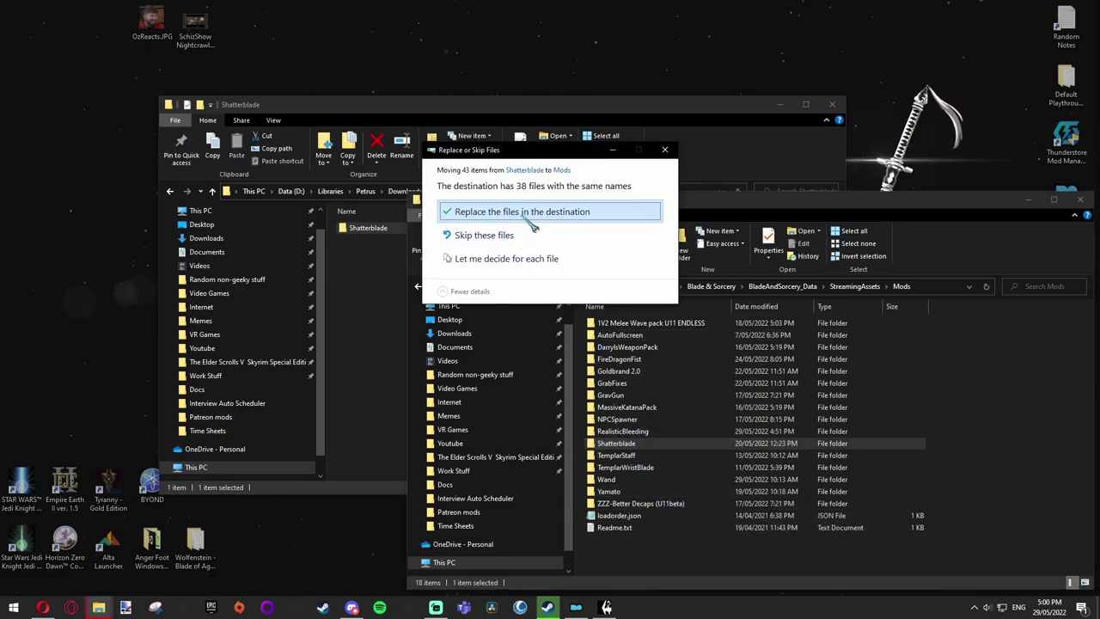
{"action": "left_click", "coordinate": [524, 215]}
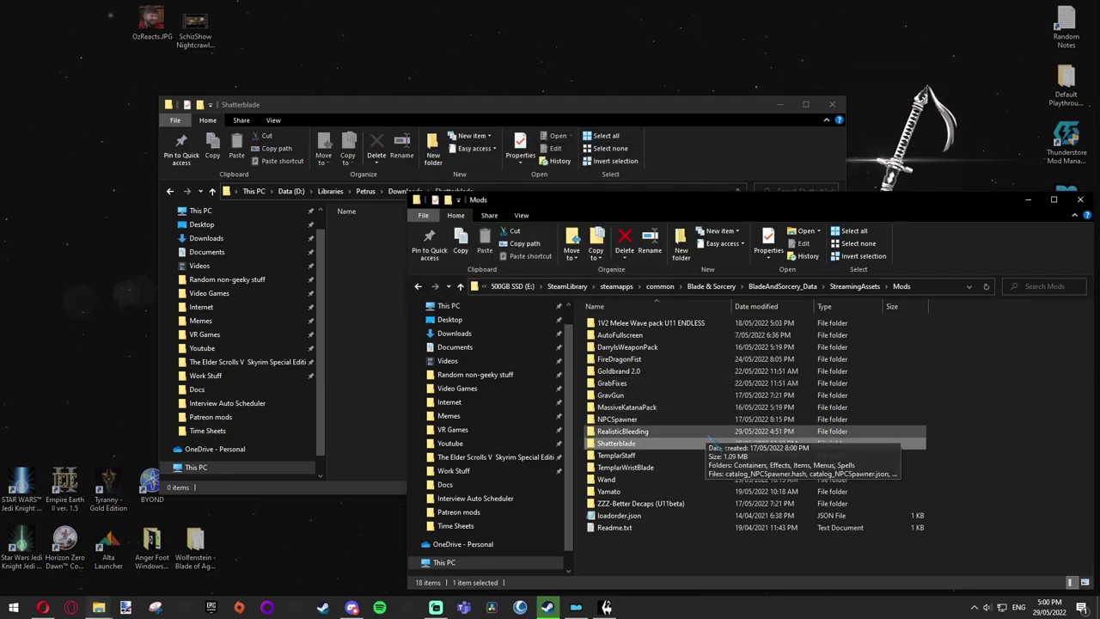
{"action": "left_click", "coordinate": [653, 560]}
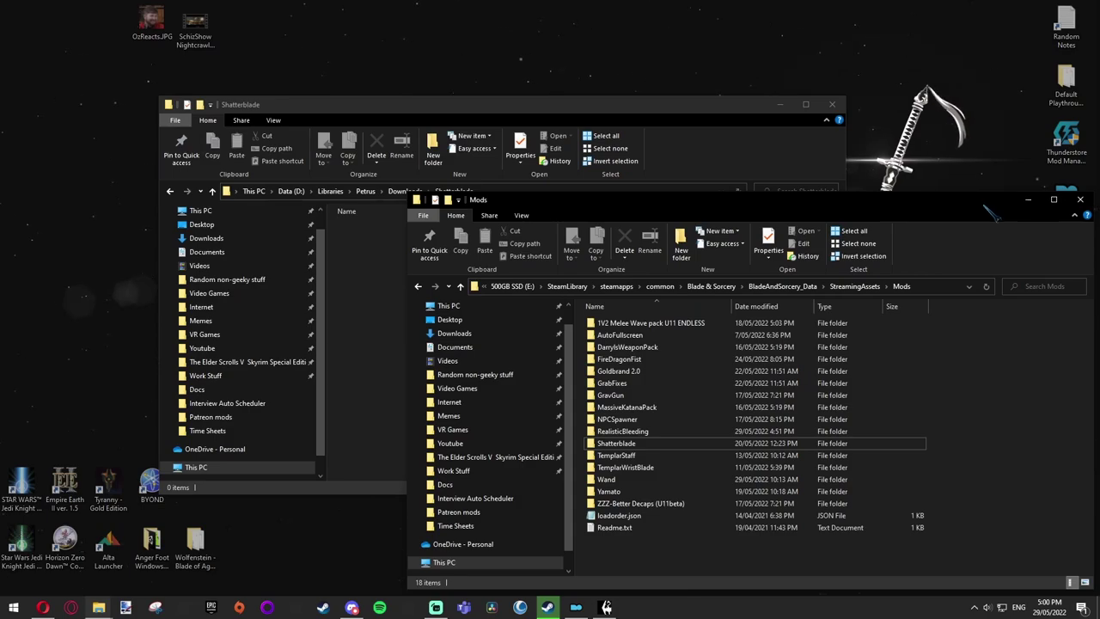
{"action": "left_click_drag", "start_coordinate": [988, 210], "coordinate": [990, 212]}
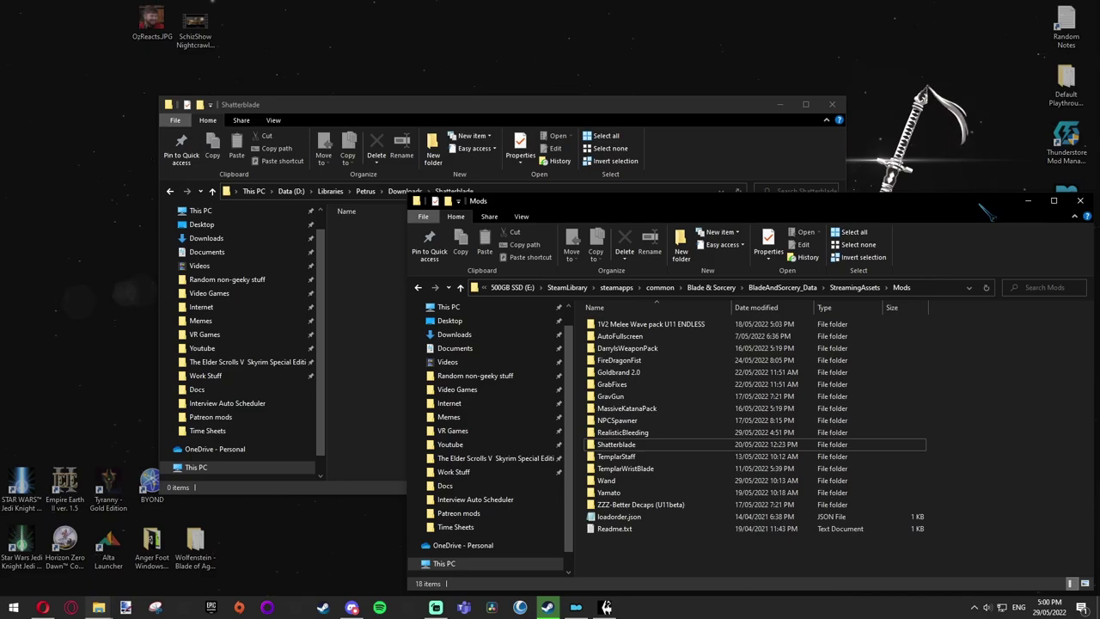
{"action": "left_click", "coordinate": [351, 607]}
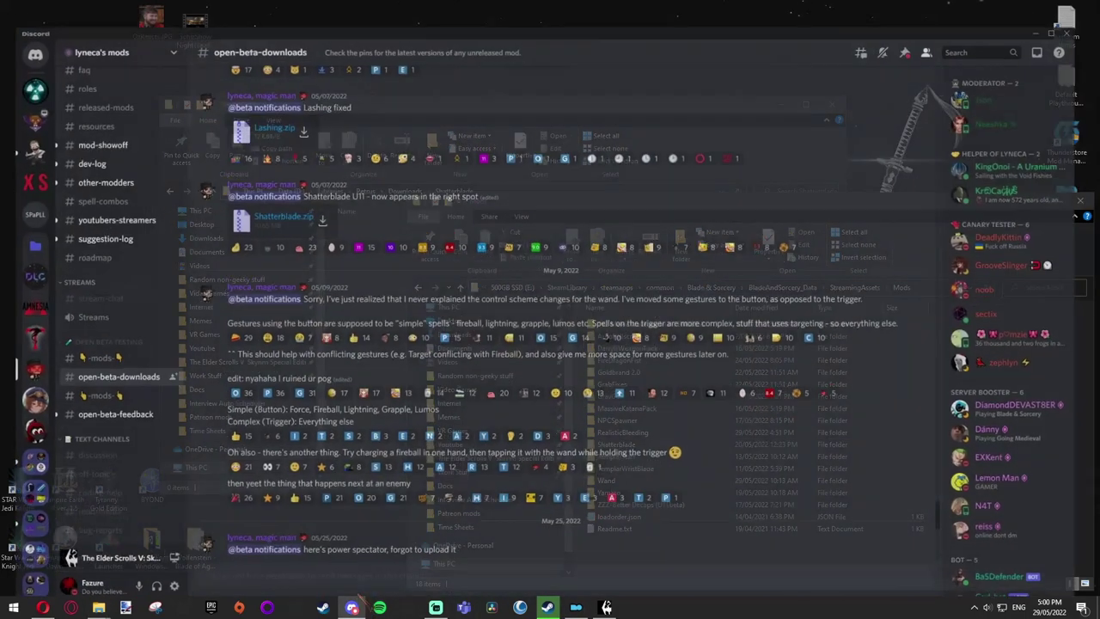
{"action": "mouse_move", "coordinate": [103, 402]}
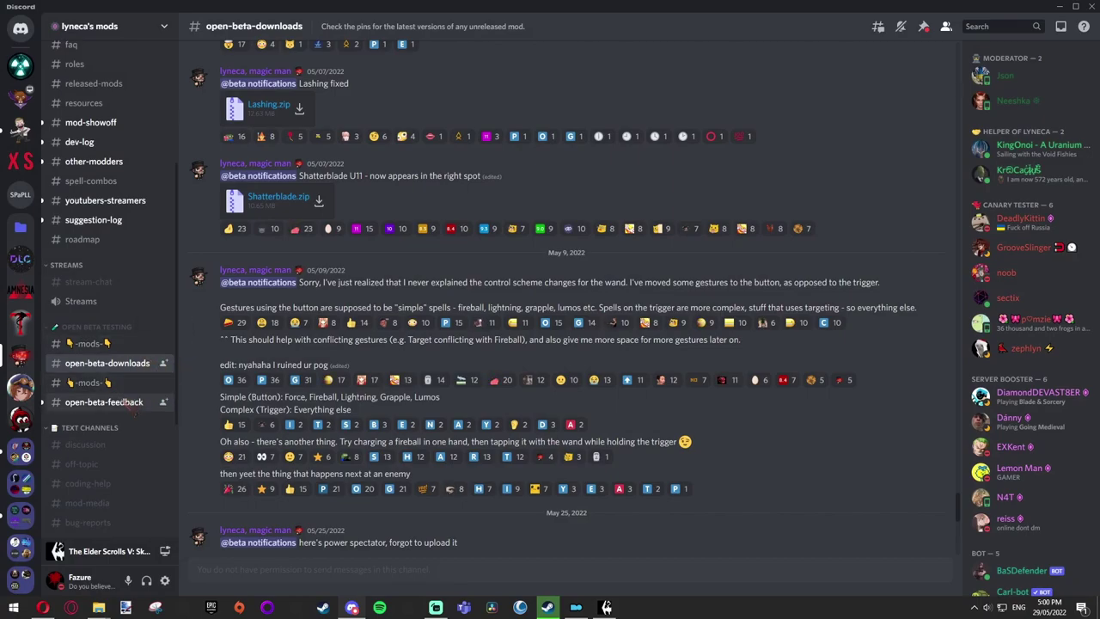
Switch Discord to the #discussion channel of lyneca's mods server.
{"action": "scroll", "coordinate": [126, 412], "scroll_direction": "up", "scroll_amount": 5}
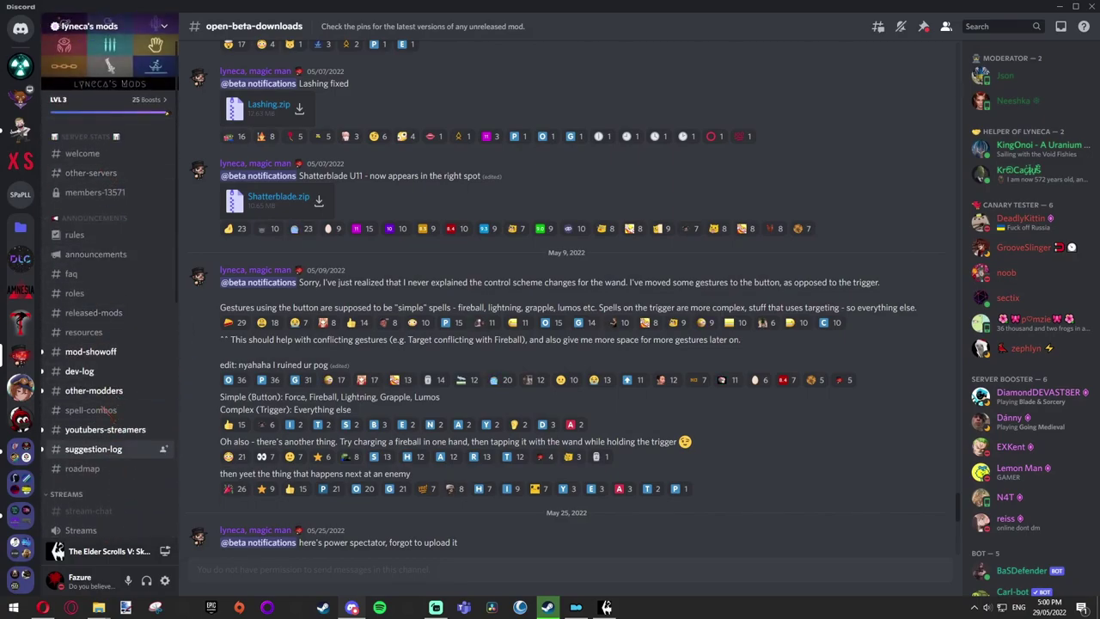
{"action": "scroll", "coordinate": [120, 274], "scroll_direction": "down", "scroll_amount": 3}
{"action": "scroll", "coordinate": [116, 310], "scroll_direction": "down", "scroll_amount": 5}
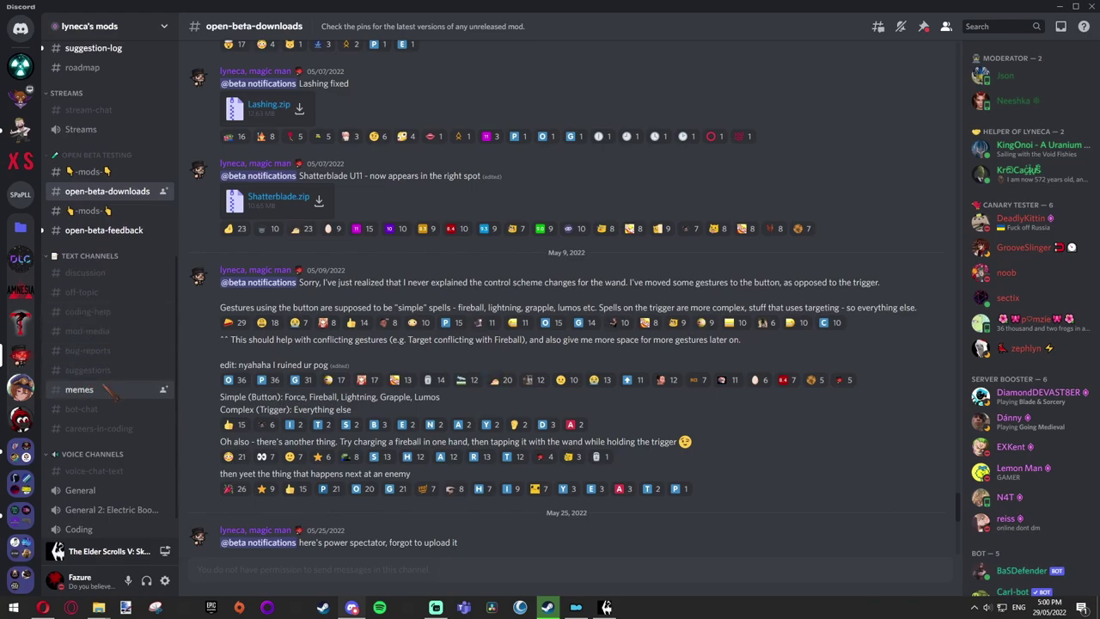
{"action": "scroll", "coordinate": [119, 395], "scroll_direction": "up", "scroll_amount": 1}
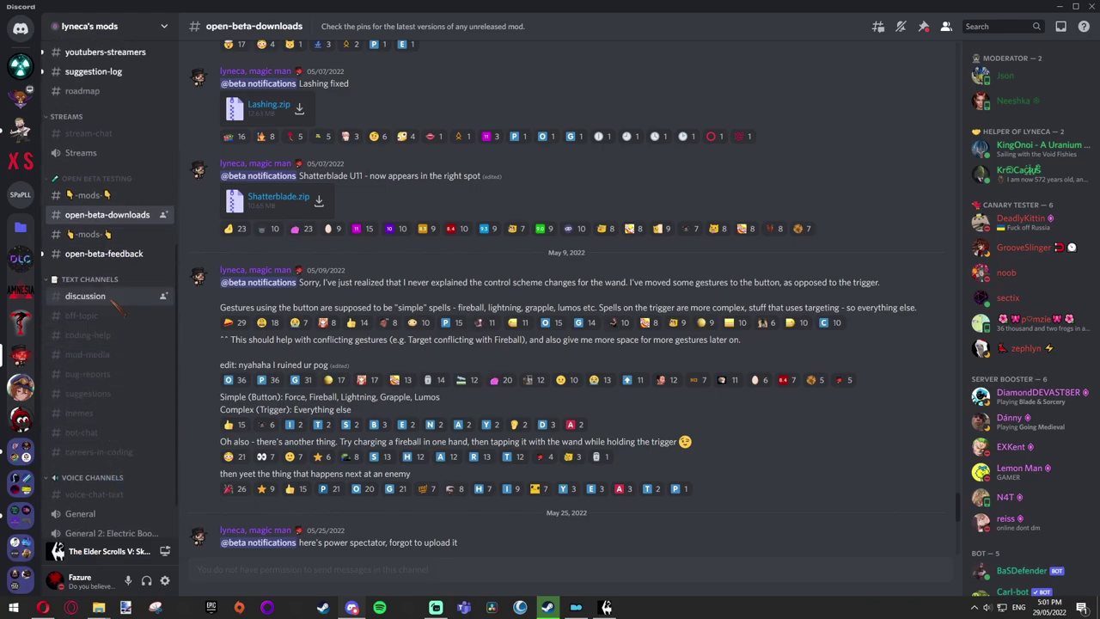
{"action": "scroll", "coordinate": [111, 355], "scroll_direction": "up", "scroll_amount": 3}
{"action": "scroll", "coordinate": [112, 344], "scroll_direction": "up", "scroll_amount": 4}
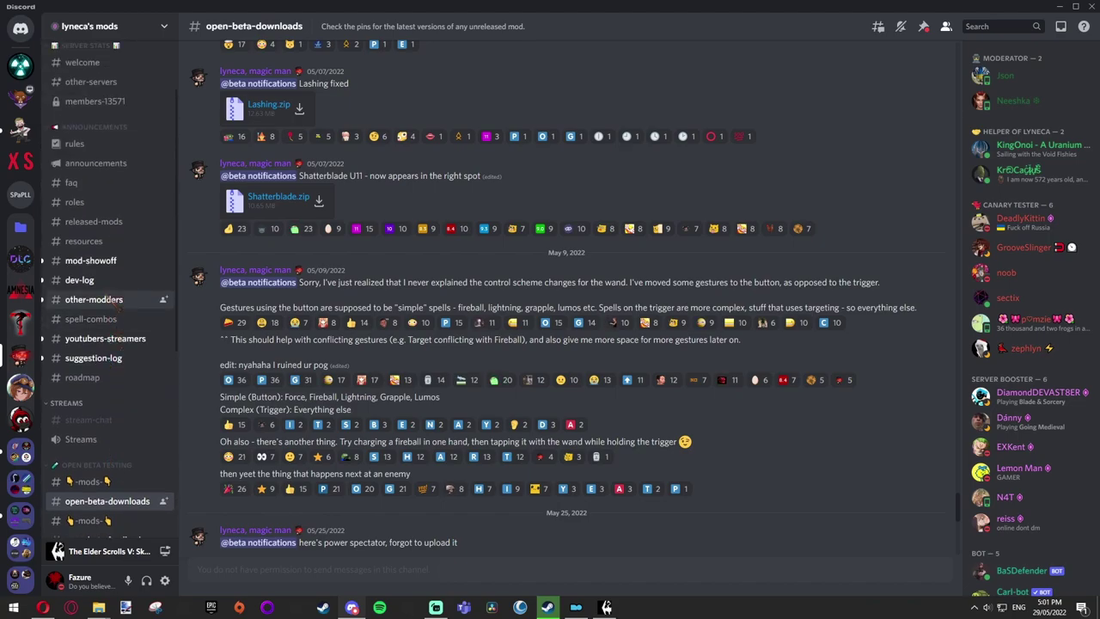
{"action": "scroll", "coordinate": [110, 327], "scroll_direction": "down", "scroll_amount": 1}
{"action": "scroll", "coordinate": [110, 361], "scroll_direction": "down", "scroll_amount": 2}
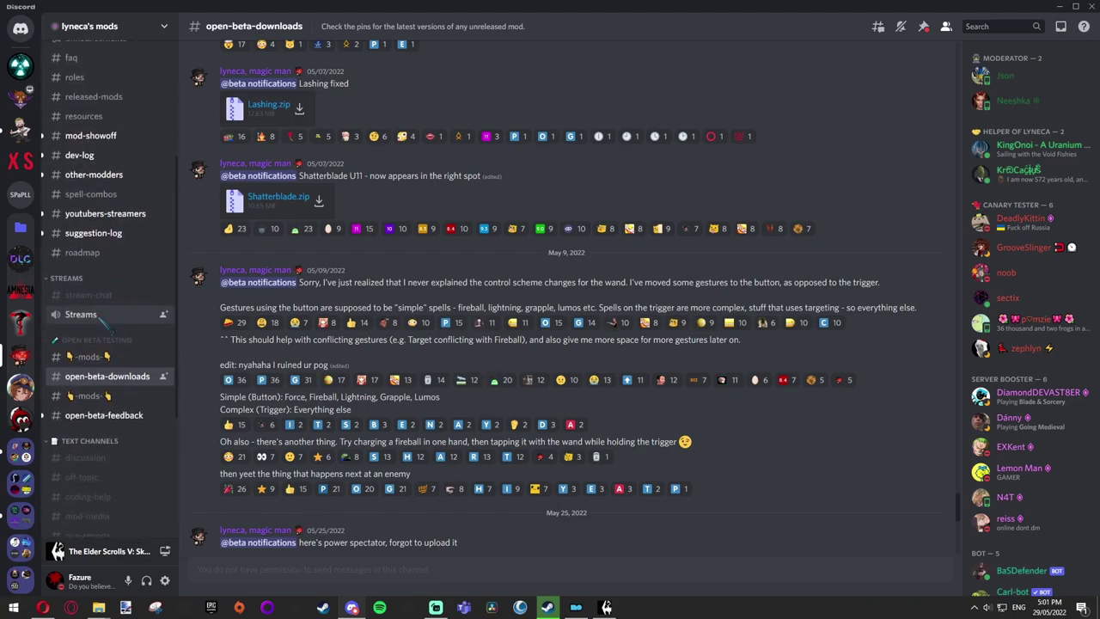
{"action": "scroll", "coordinate": [110, 395], "scroll_direction": "down", "scroll_amount": 1}
{"action": "left_click", "coordinate": [104, 410]}
{"action": "scroll", "coordinate": [103, 404], "scroll_direction": "down", "scroll_amount": 3}
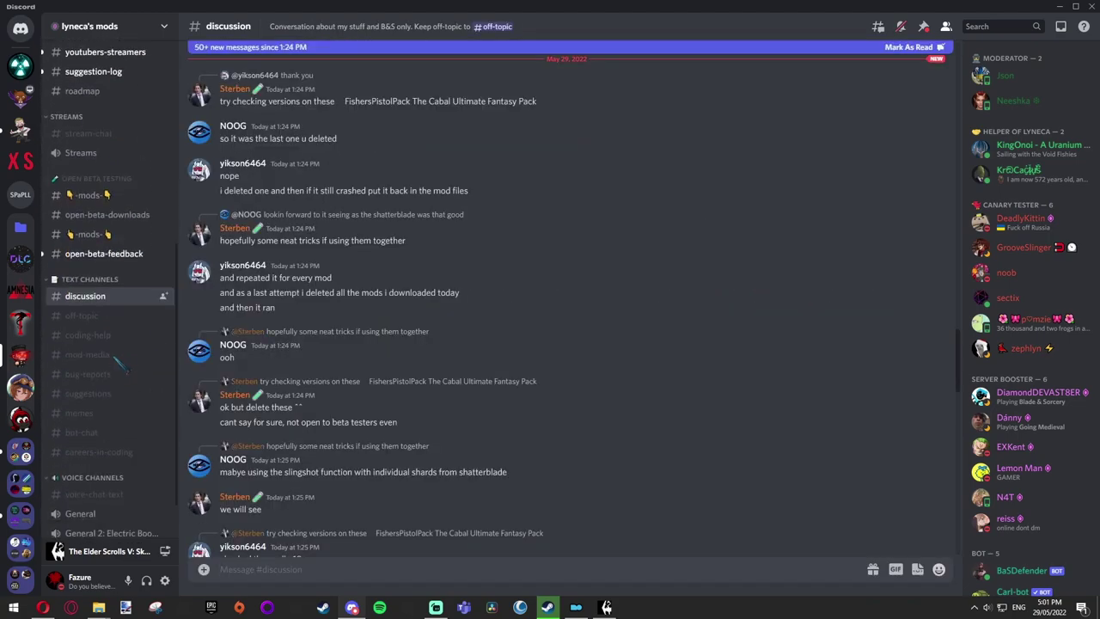
{"action": "scroll", "coordinate": [438, 327], "scroll_direction": "down", "scroll_amount": 10}
{"action": "scroll", "coordinate": [438, 344], "scroll_direction": "down", "scroll_amount": 10}
{"action": "scroll", "coordinate": [412, 326], "scroll_direction": "down", "scroll_amount": 10}
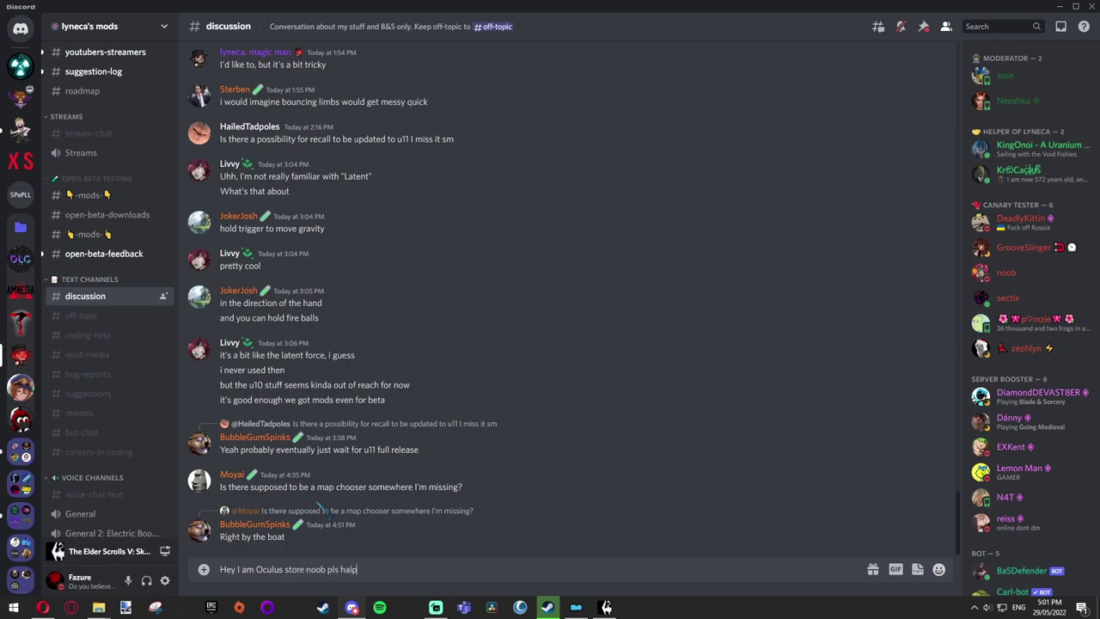
{"action": "key", "text": "ctrl+a"}
{"action": "key", "text": "BackSpace"}
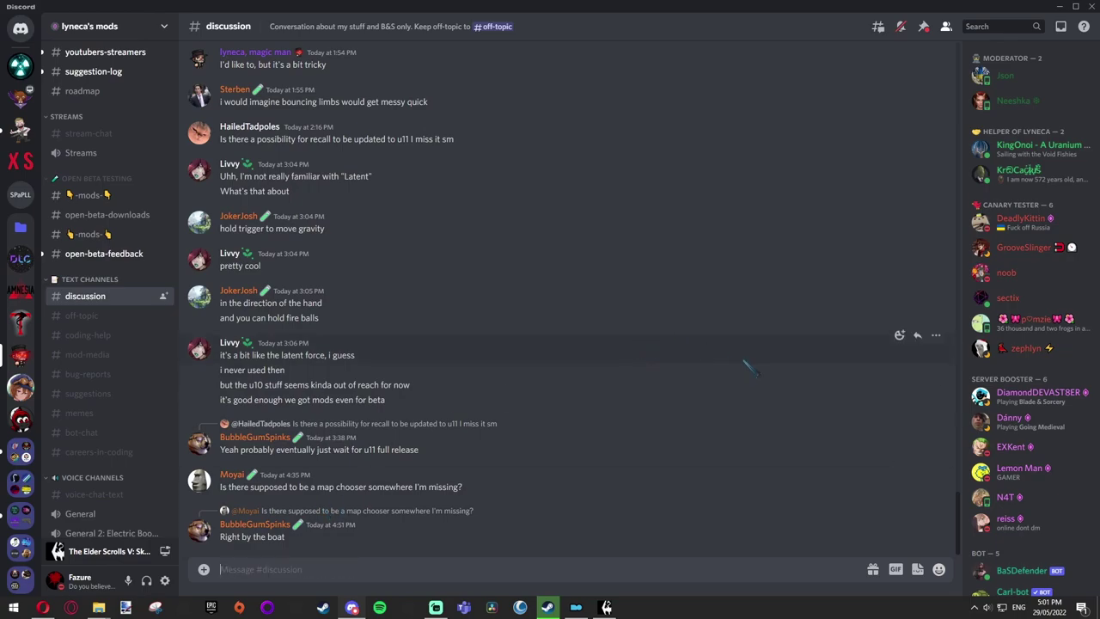